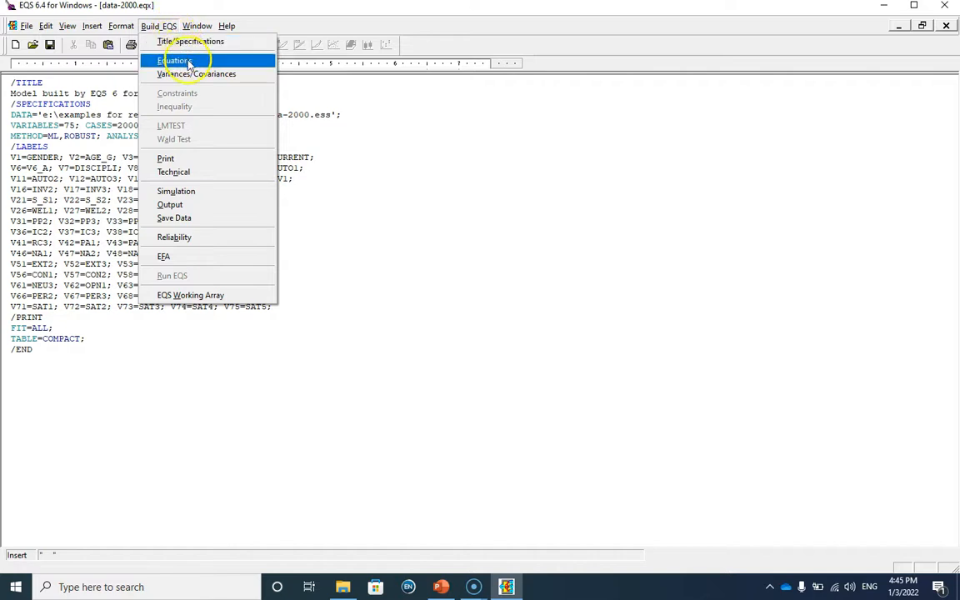
# - Create a new two-factor equation table containing variables IC1 to IC4 and RC1 to RC3, replacing the existing table
pyautogui.click(184, 63)
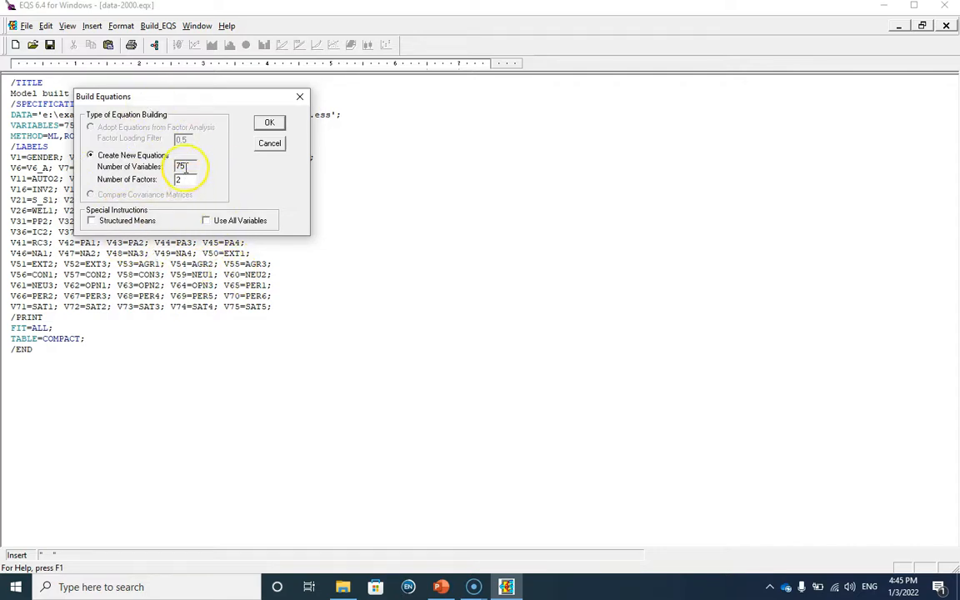
pyautogui.click(269, 124)
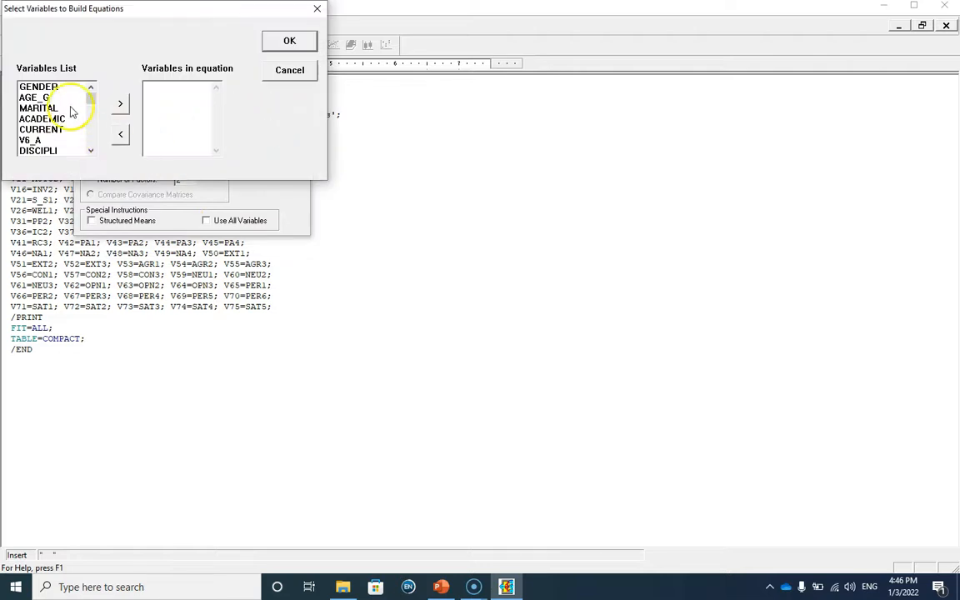
pyautogui.moveTo(92, 100); pyautogui.dragTo(91, 134)
pyautogui.scroll(-3, 66, 135)
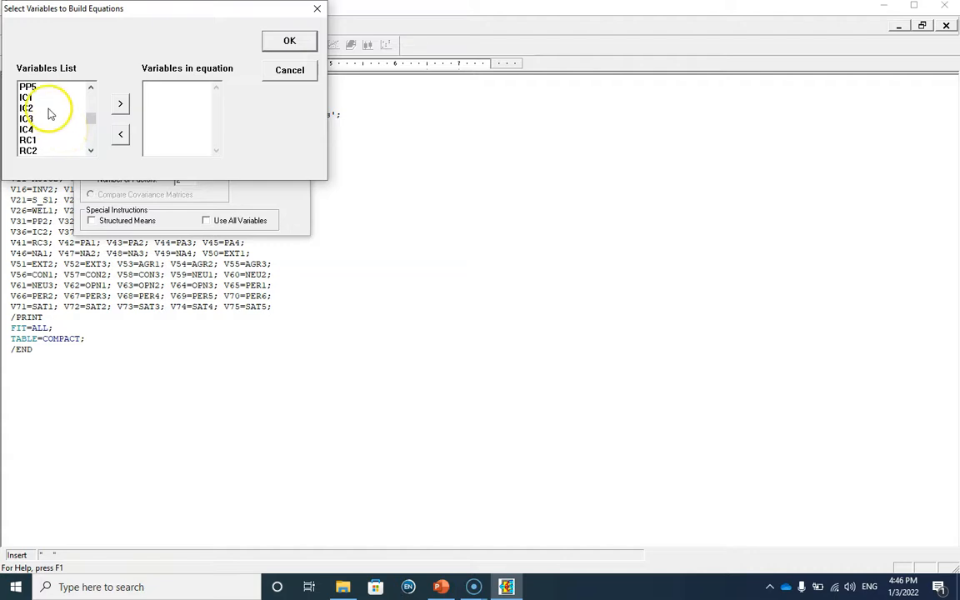
pyautogui.click(33, 98)
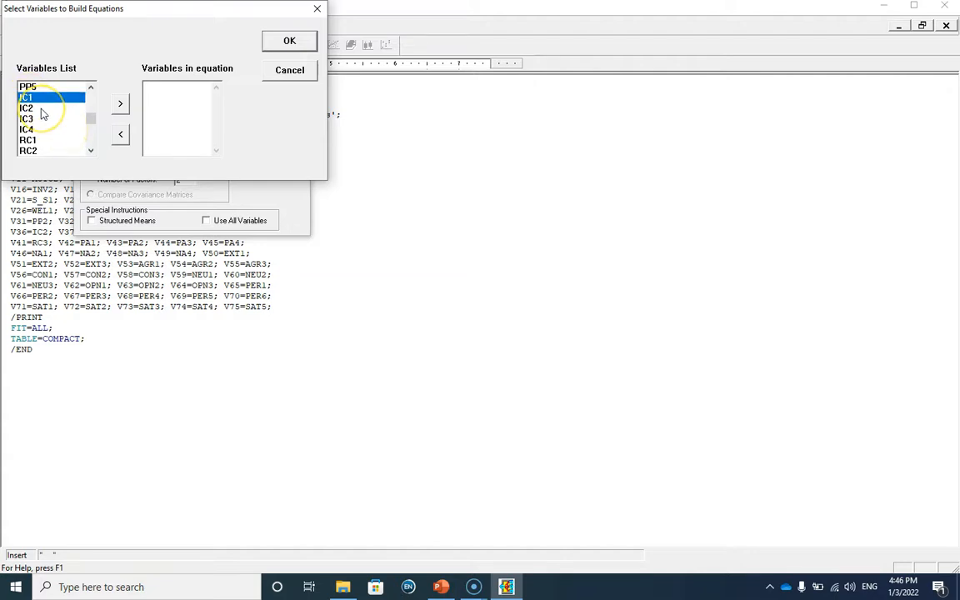
pyautogui.moveTo(37, 99); pyautogui.dragTo(86, 122)
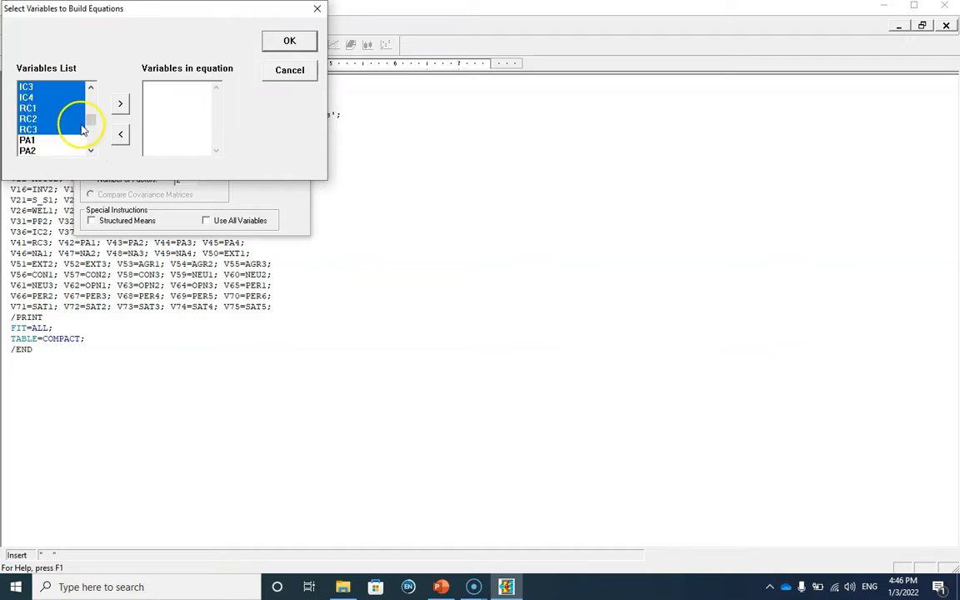
pyautogui.click(121, 107)
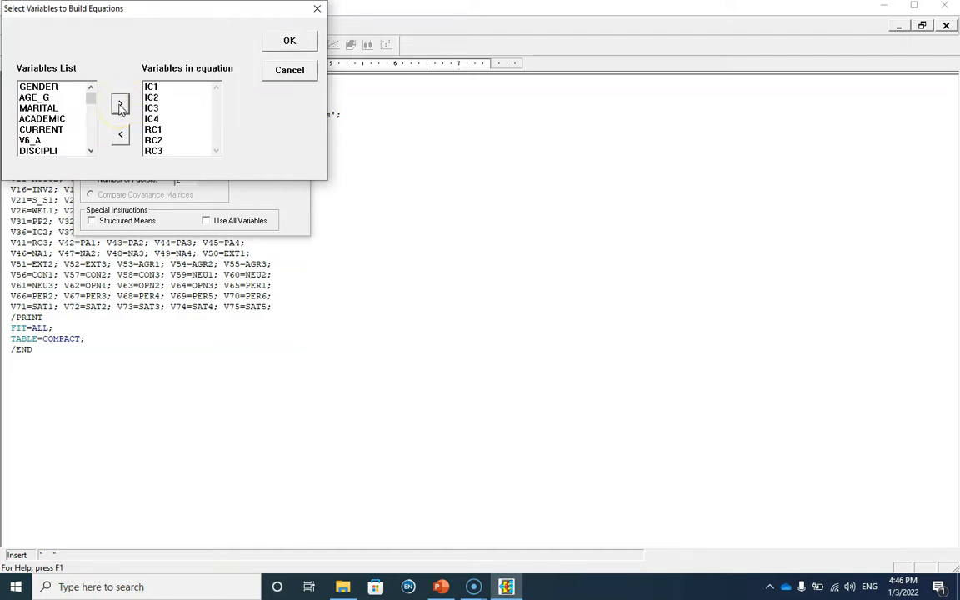
pyautogui.click(290, 43)
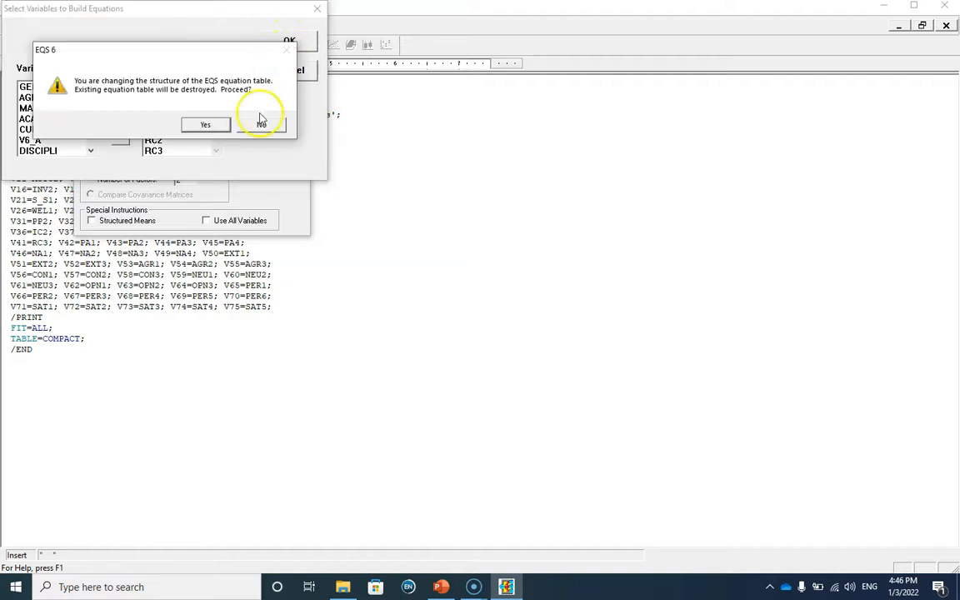
pyautogui.click(203, 124)
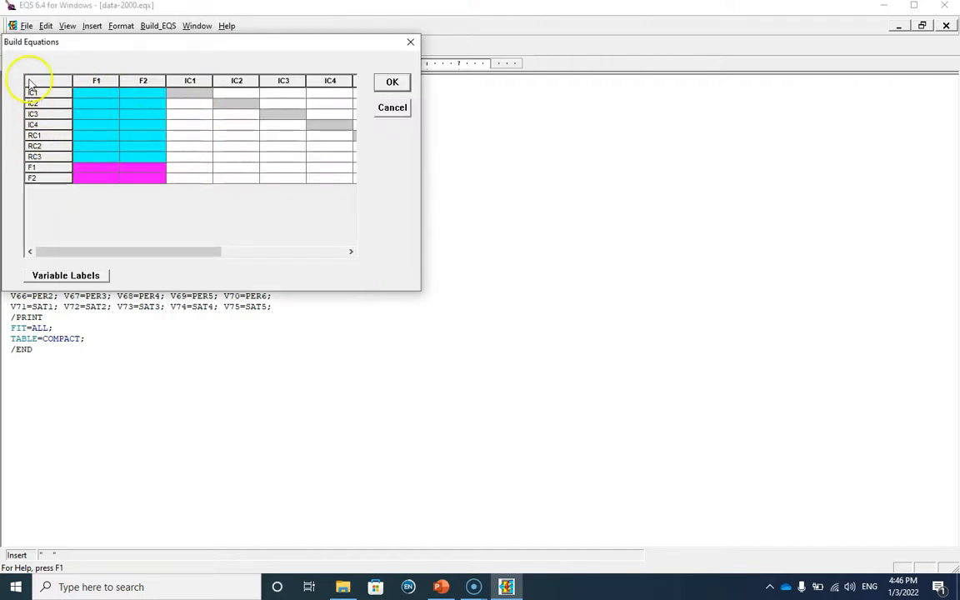
# - Add free loadings of IC1 to IC4 on F1 and RC1 to RC3 on F2, and accept the equations
pyautogui.click(87, 95)
pyautogui.click(91, 104)
pyautogui.click(84, 115)
pyautogui.click(84, 127)
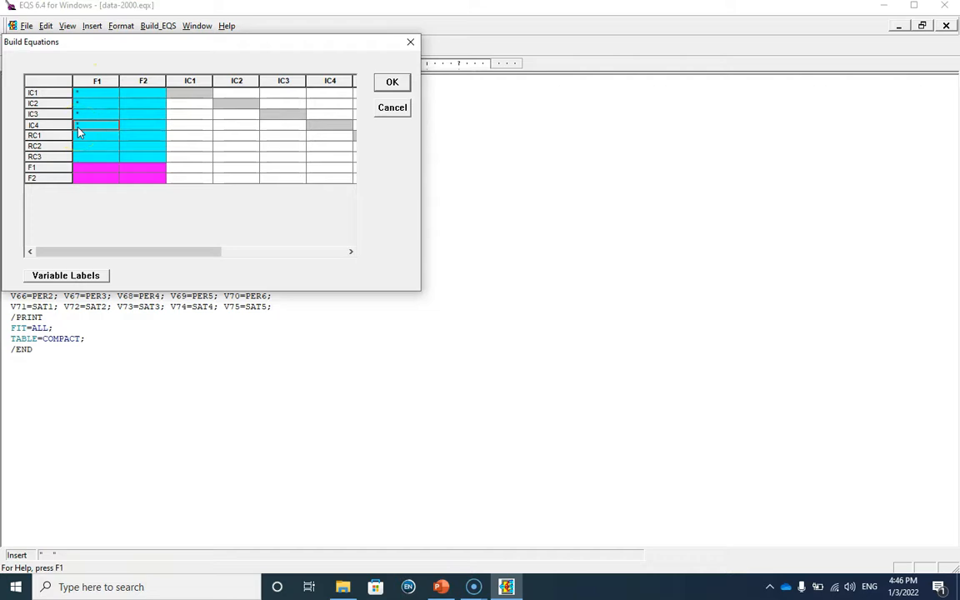
pyautogui.doubleClick(145, 137)
pyautogui.click(138, 160)
pyautogui.doubleClick(138, 159)
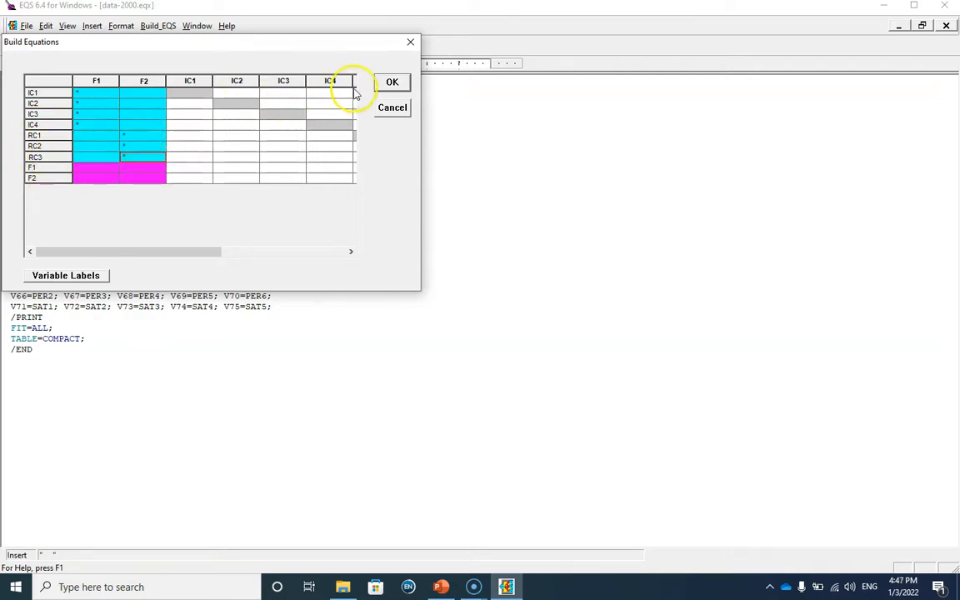
pyautogui.click(390, 83)
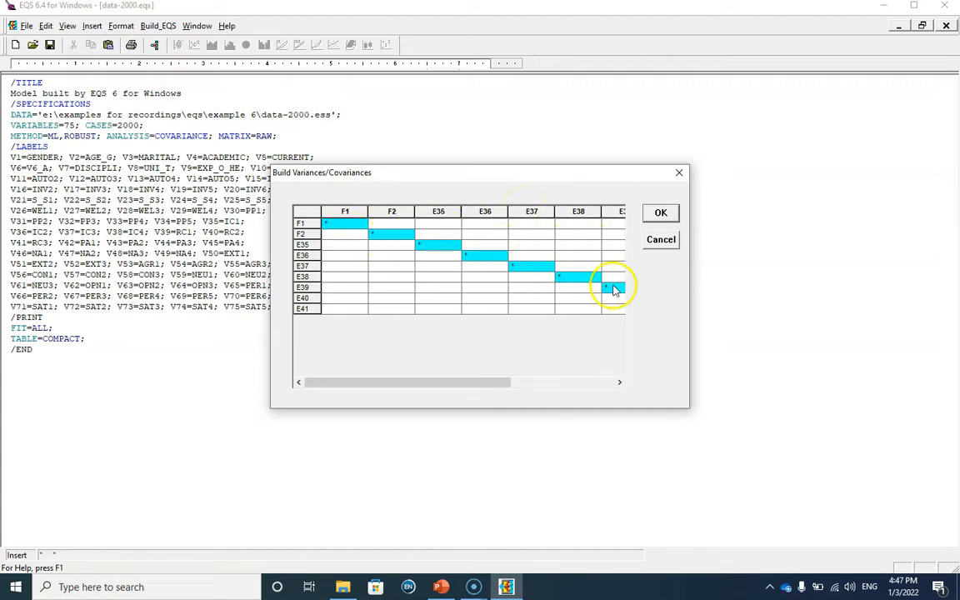
# - Fix the variances of F1 and F2 at 1, free the F2,F1 covariance, and accept the variance/covariance table
pyautogui.moveTo(499, 384); pyautogui.dragTo(443, 401)
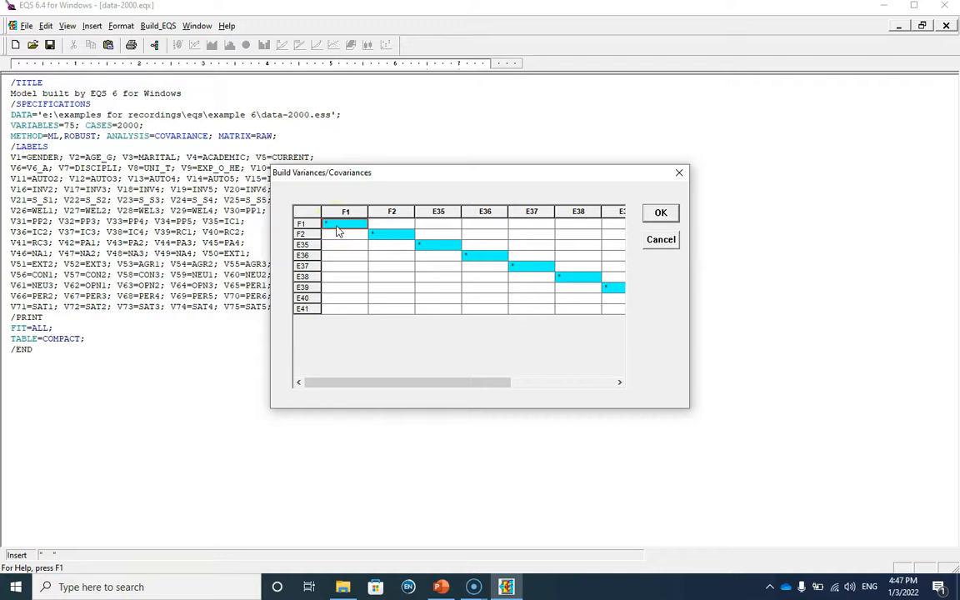
pyautogui.click(372, 235)
pyautogui.click(346, 239)
pyautogui.click(660, 213)
# - Review the F1 and F2 equations, the factor variances and the factor covariance in the generated command file
pyautogui.scroll(-1, 49, 312)
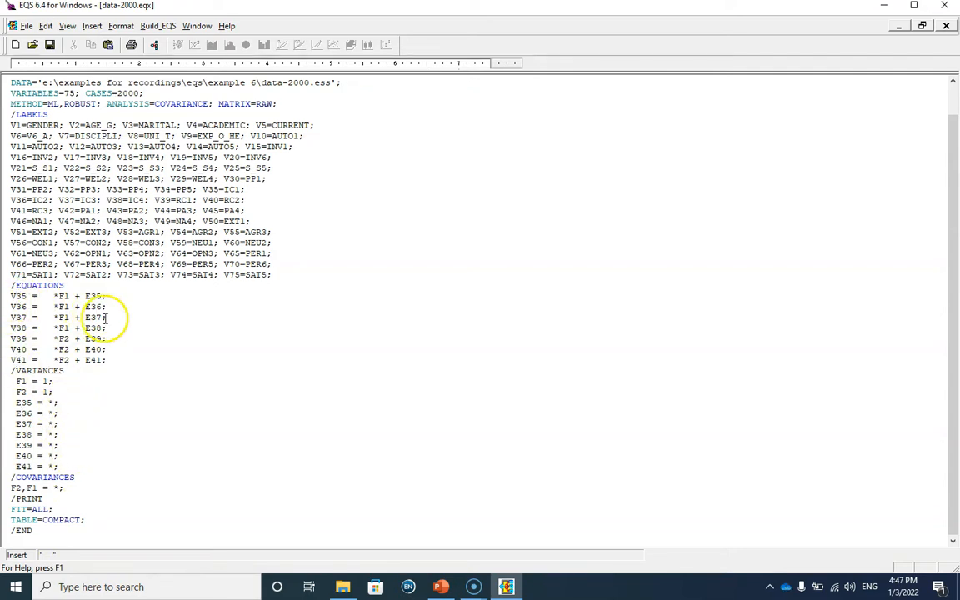
pyautogui.moveTo(117, 332); pyautogui.dragTo(17, 295)
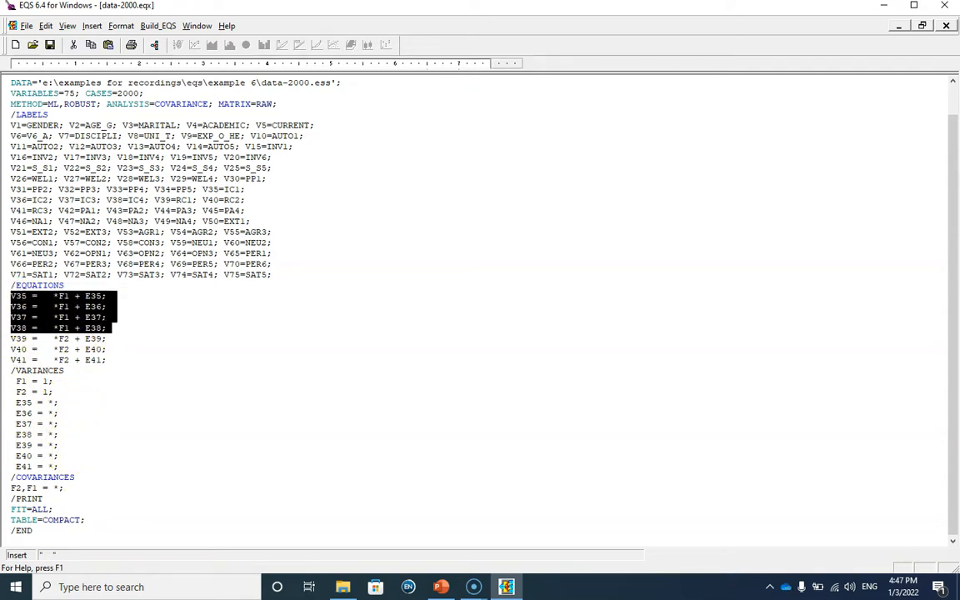
pyautogui.click(58, 296)
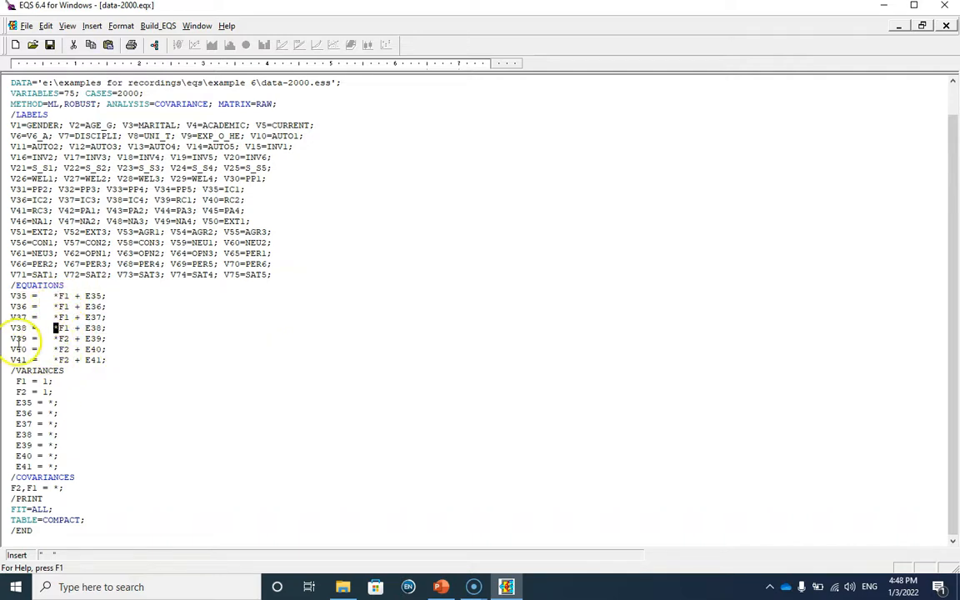
pyautogui.moveTo(117, 358); pyautogui.dragTo(48, 339)
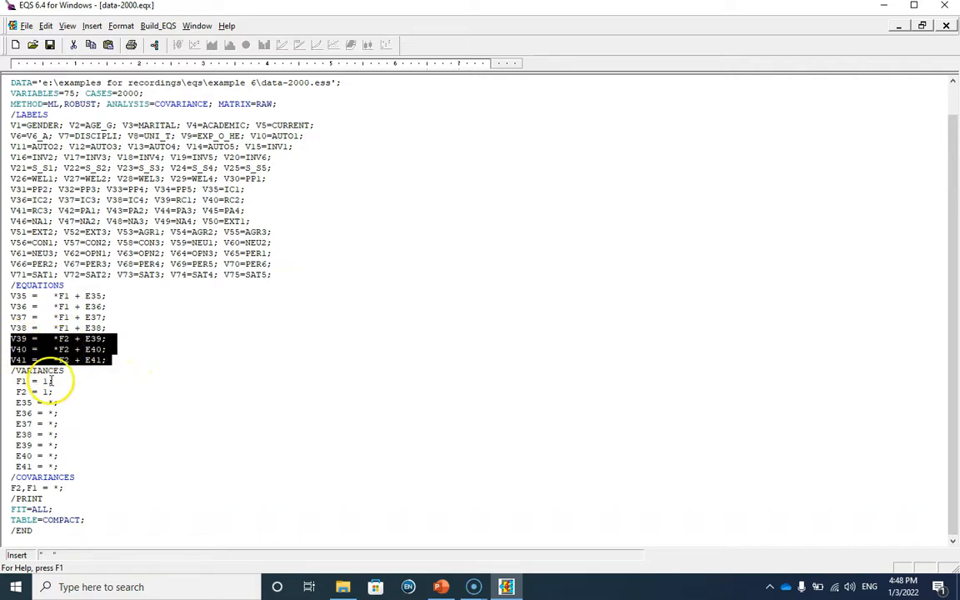
pyautogui.moveTo(17, 381); pyautogui.dragTo(77, 398)
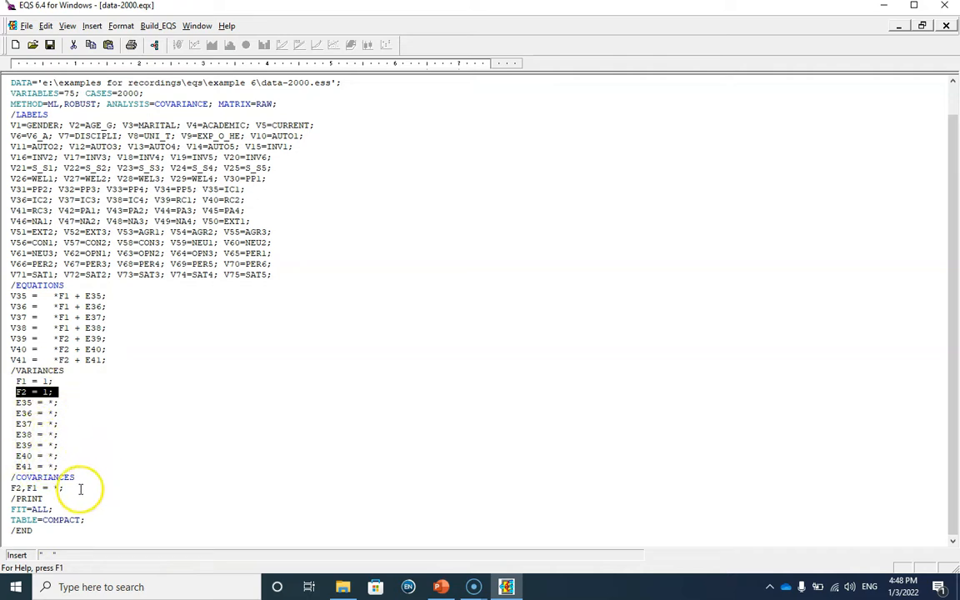
pyautogui.moveTo(81, 489); pyautogui.dragTo(11, 488)
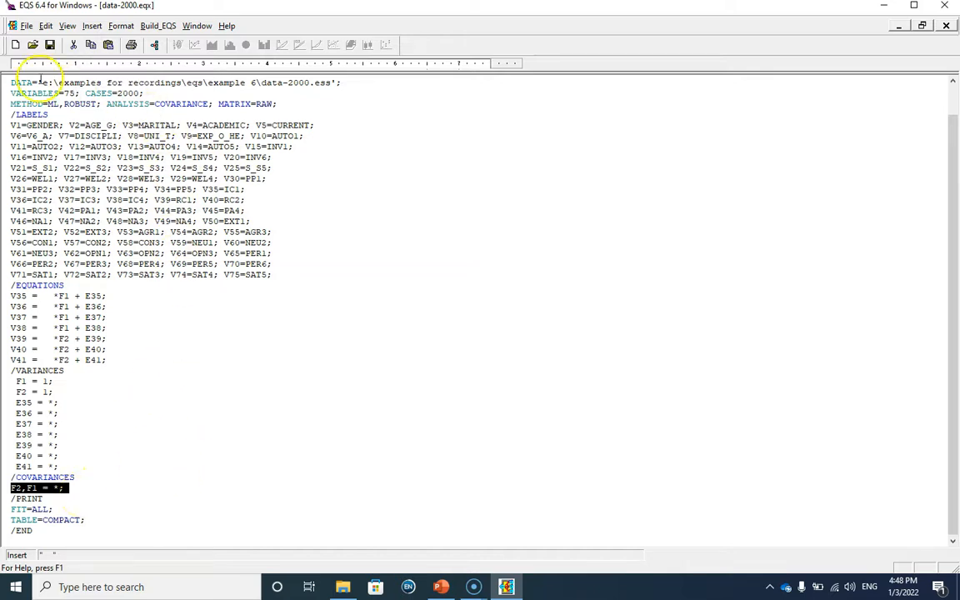
# - Save the model file as "model 1" in the Example 6 folder and run the EQS analysis
pyautogui.click(26, 26)
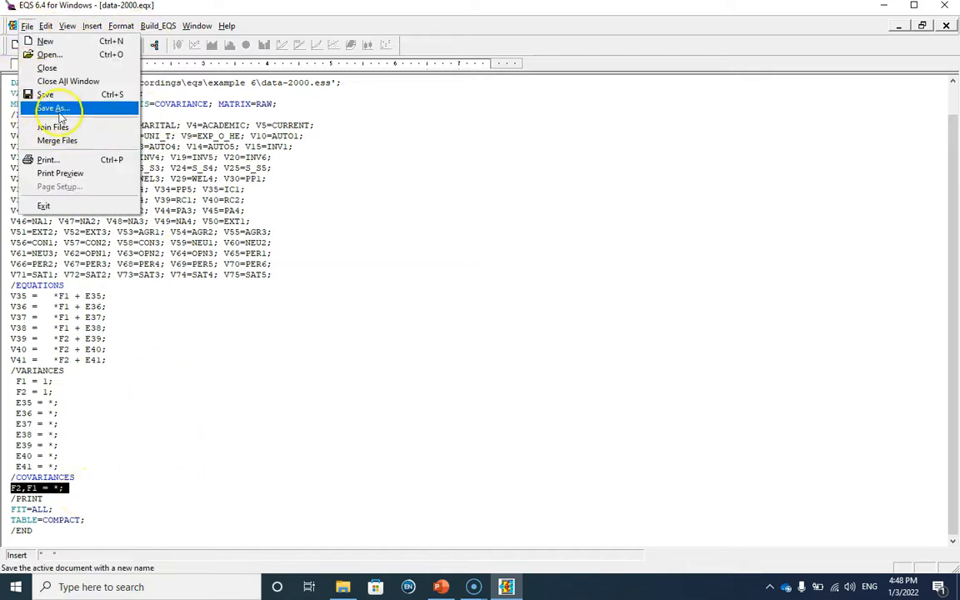
pyautogui.click(55, 107)
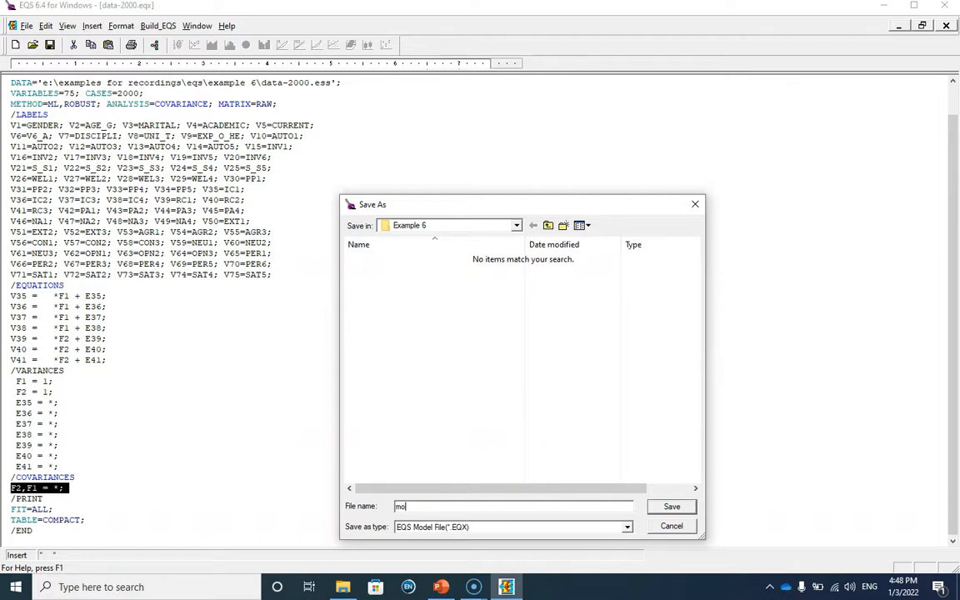
pyautogui.click(672, 506)
pyautogui.click(158, 26)
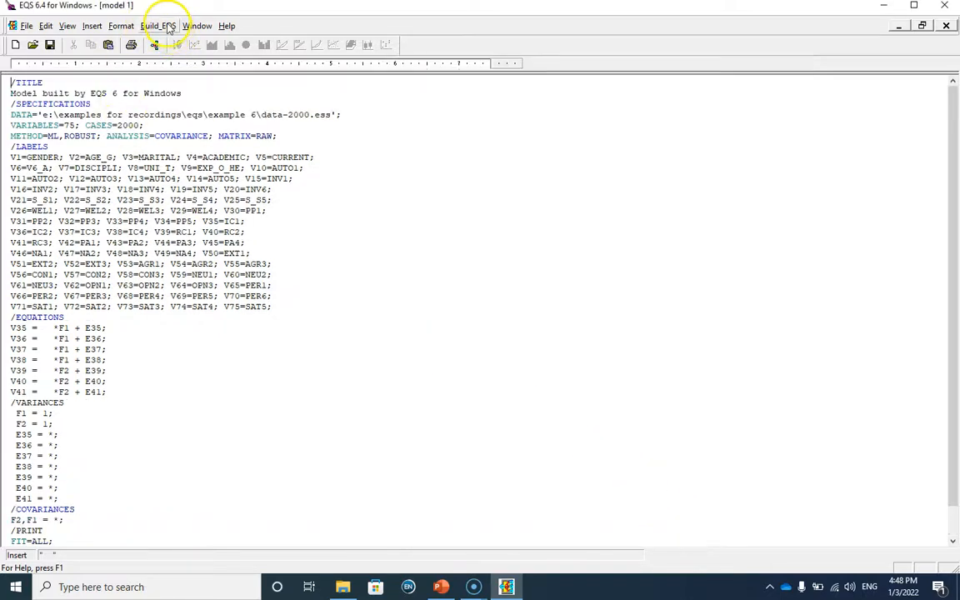
pyautogui.click(190, 279)
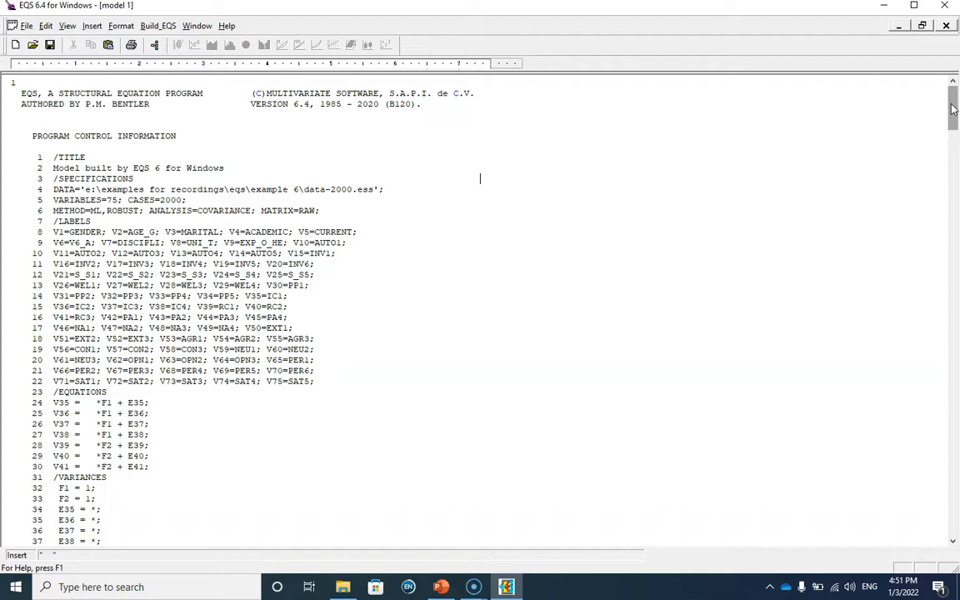
# - Inspect the fit indices in the analysis output, and close the output, model and data files
pyautogui.moveTo(953, 108); pyautogui.dragTo(955, 426)
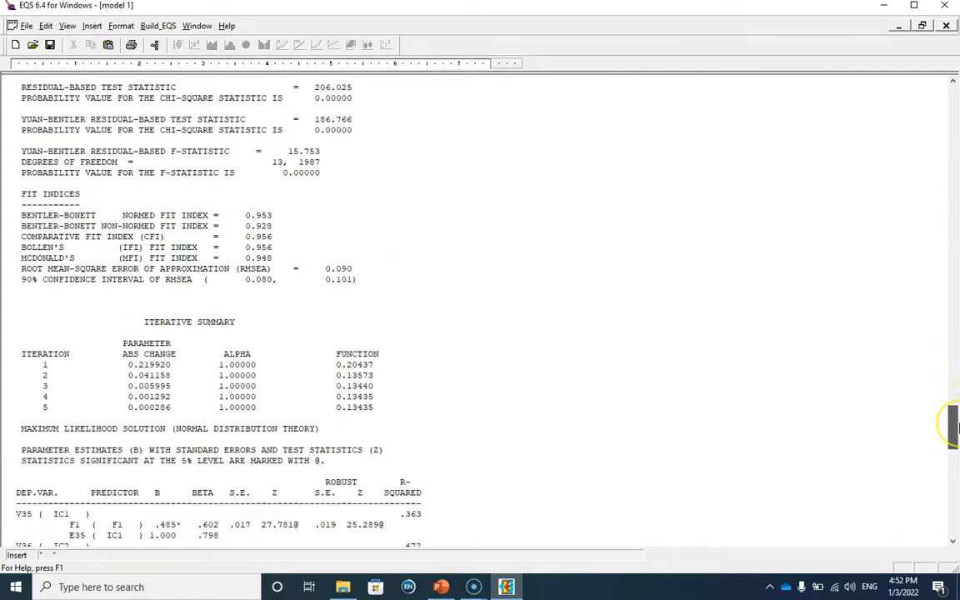
pyautogui.click(947, 27)
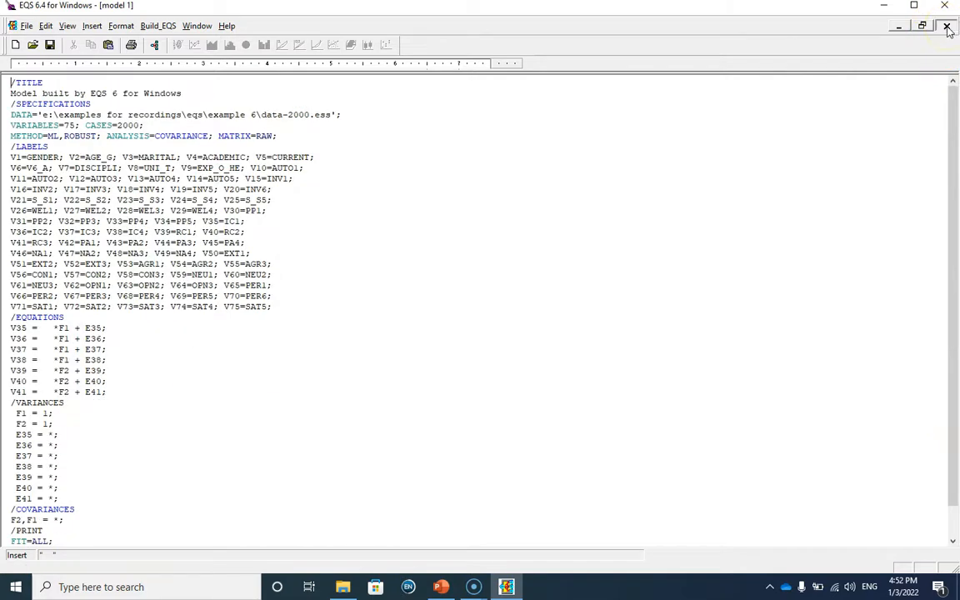
pyautogui.click(947, 27)
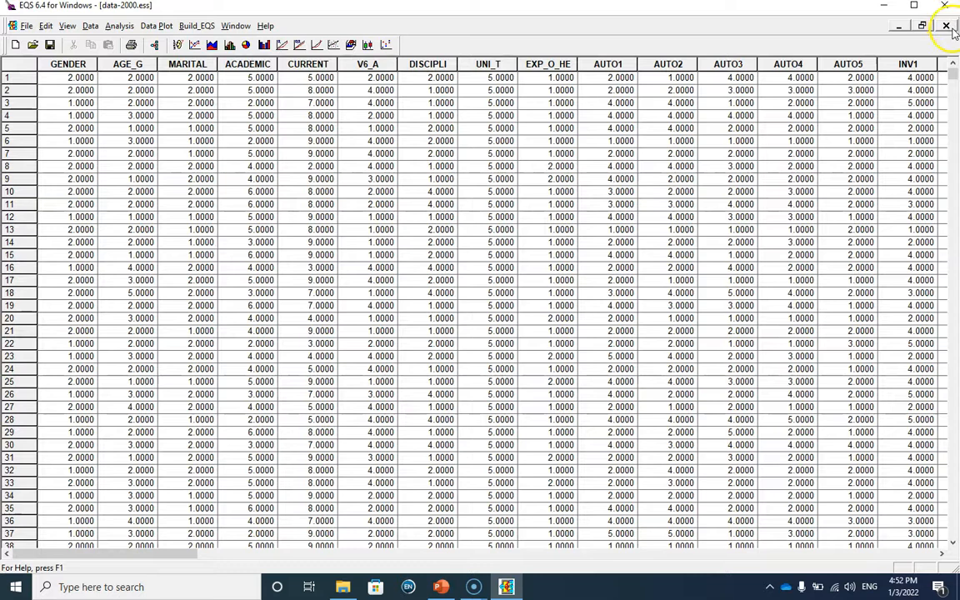
pyautogui.click(947, 27)
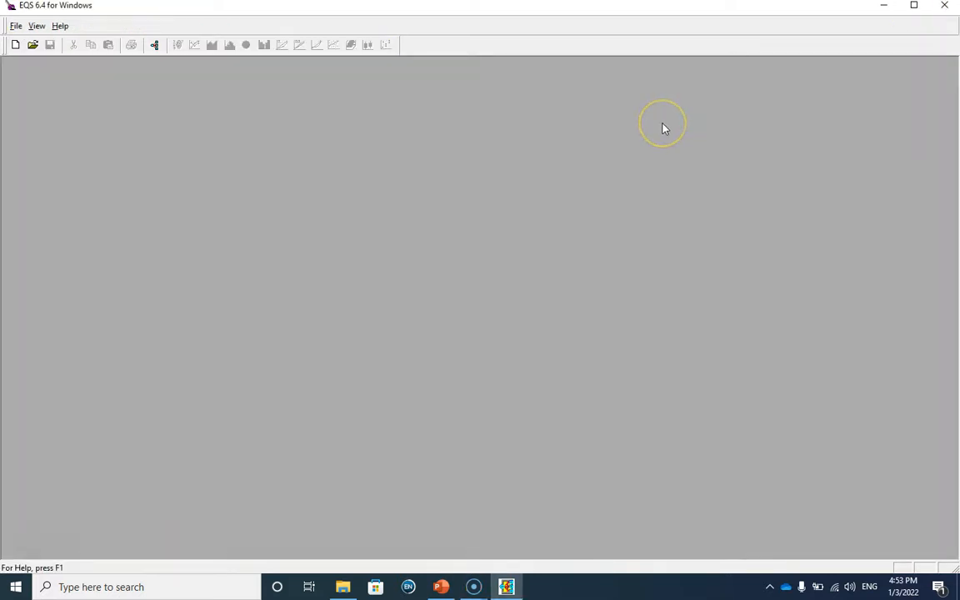
# - Open the "model 1" command file from the Example 6 folder
pyautogui.click(31, 45)
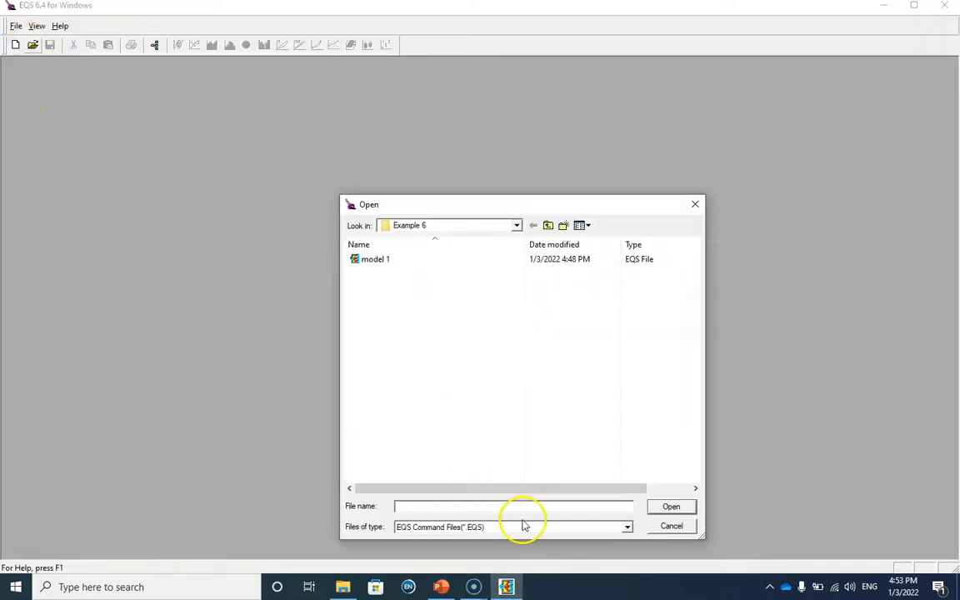
pyautogui.click(380, 265)
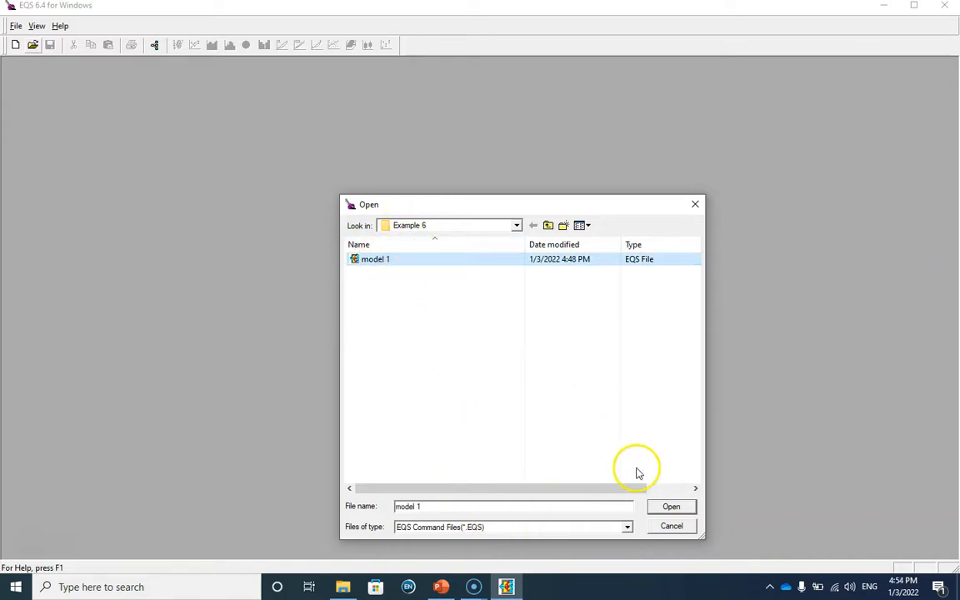
pyautogui.click(671, 507)
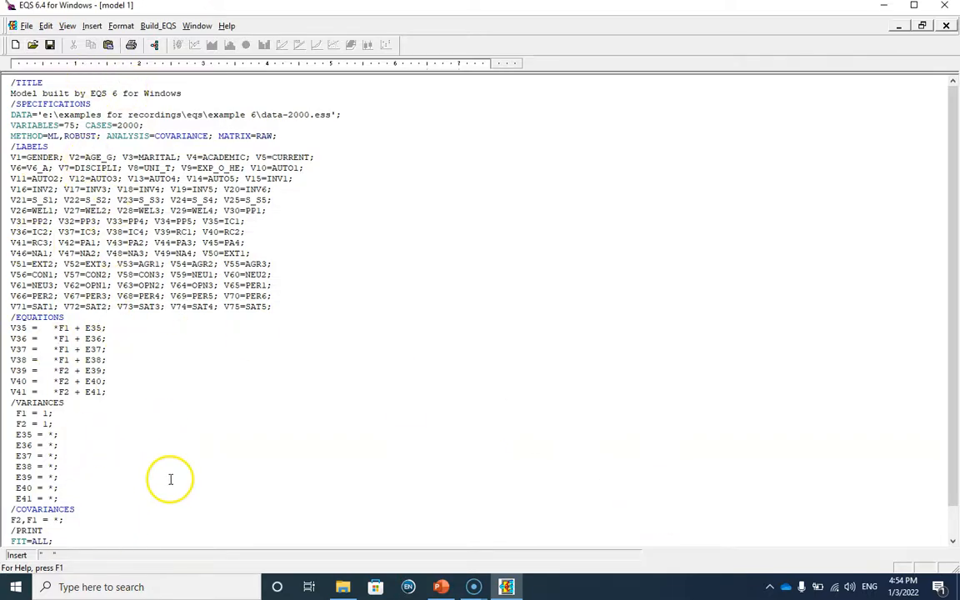
# - Replace the ML estimation method with PLSE2 and add a /TECHNICAL section containing "START= PLS;" below the print settings
pyautogui.moveTo(49, 137); pyautogui.dragTo(97, 136)
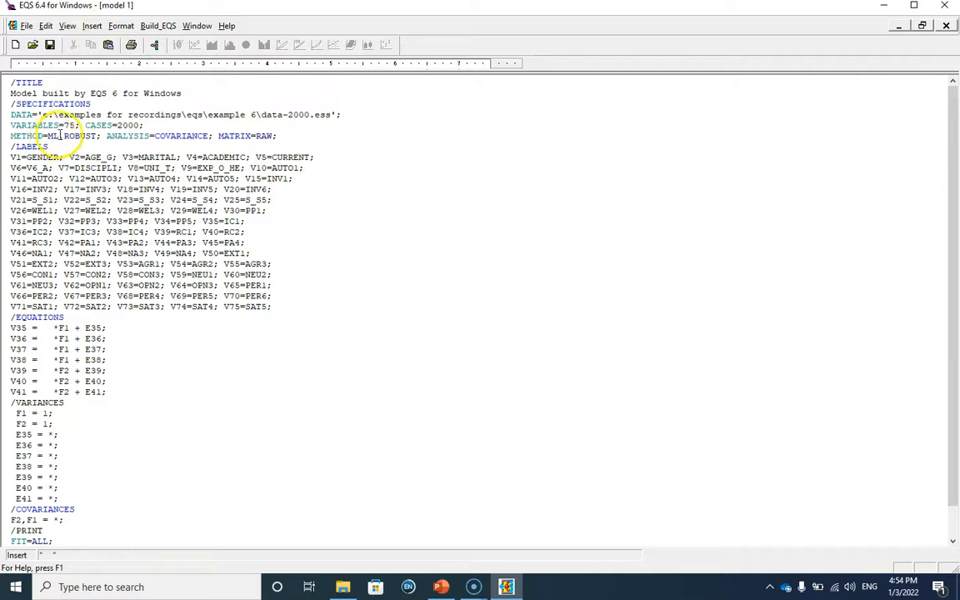
pyautogui.press('Delete')
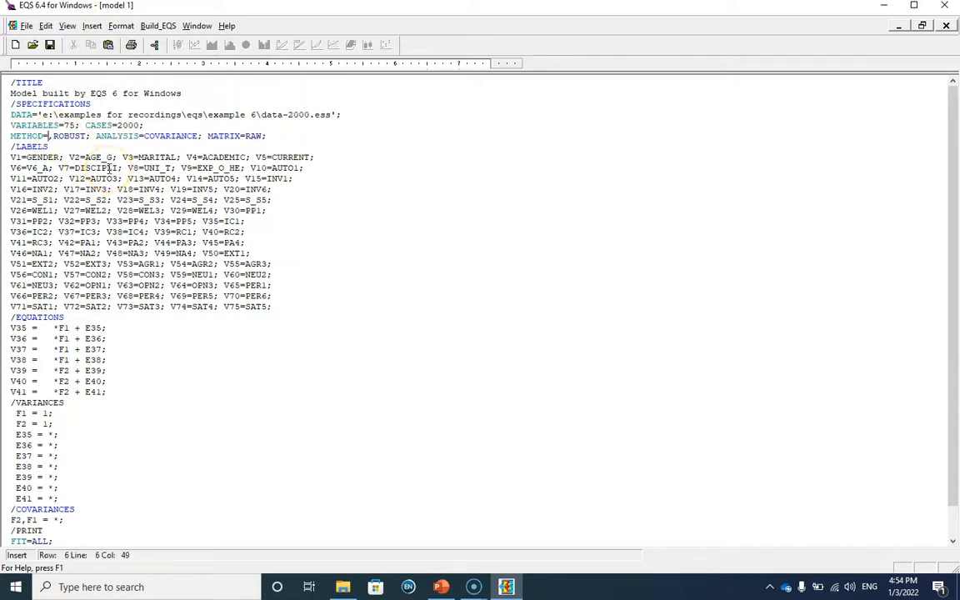
pyautogui.write('PLSE2')
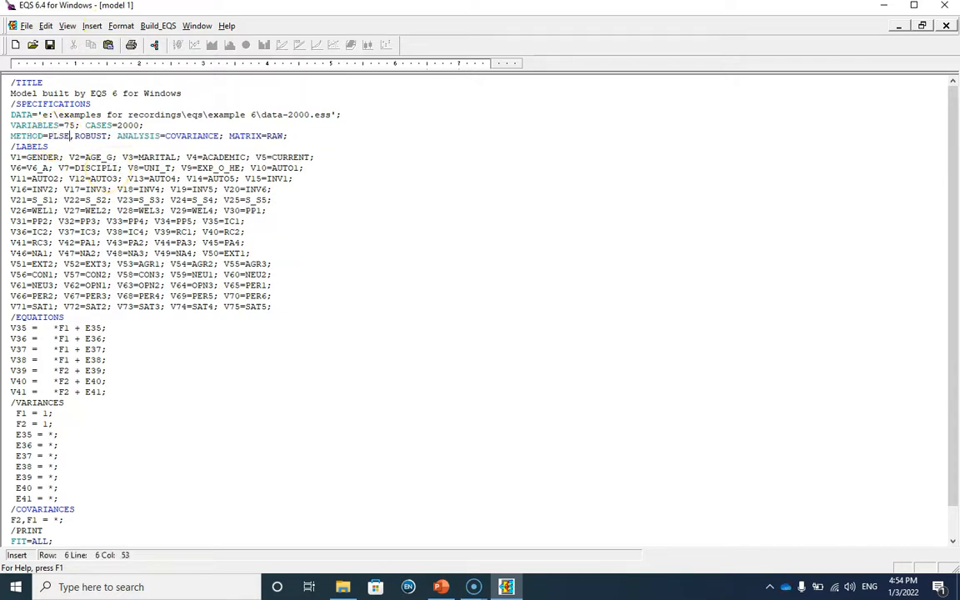
pyautogui.scroll(-1, 156, 267)
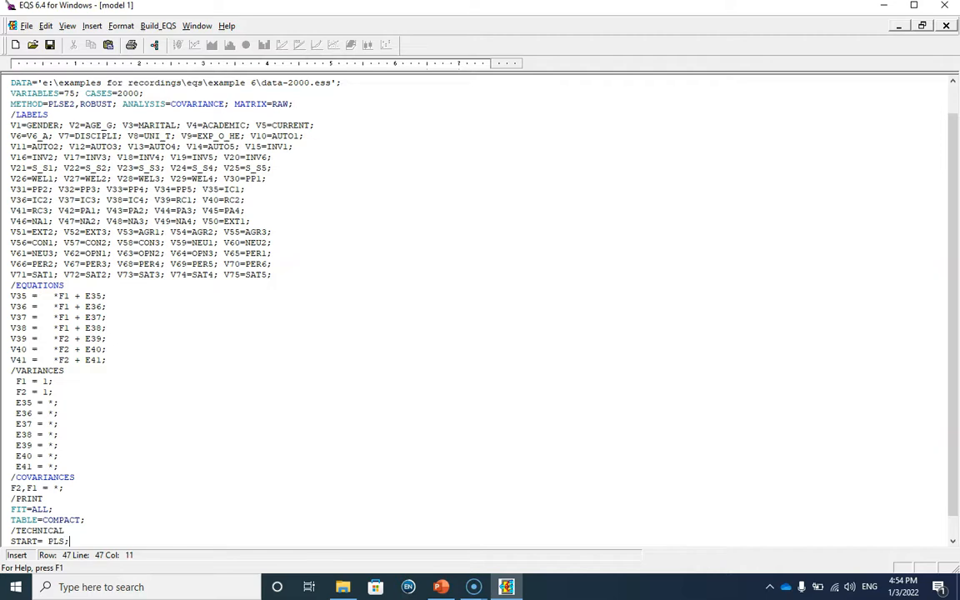
# - Save the edited command file as "model 1 plse2" in the Example 6 folder and run the EQS analysis
pyautogui.click(28, 27)
pyautogui.click(87, 104)
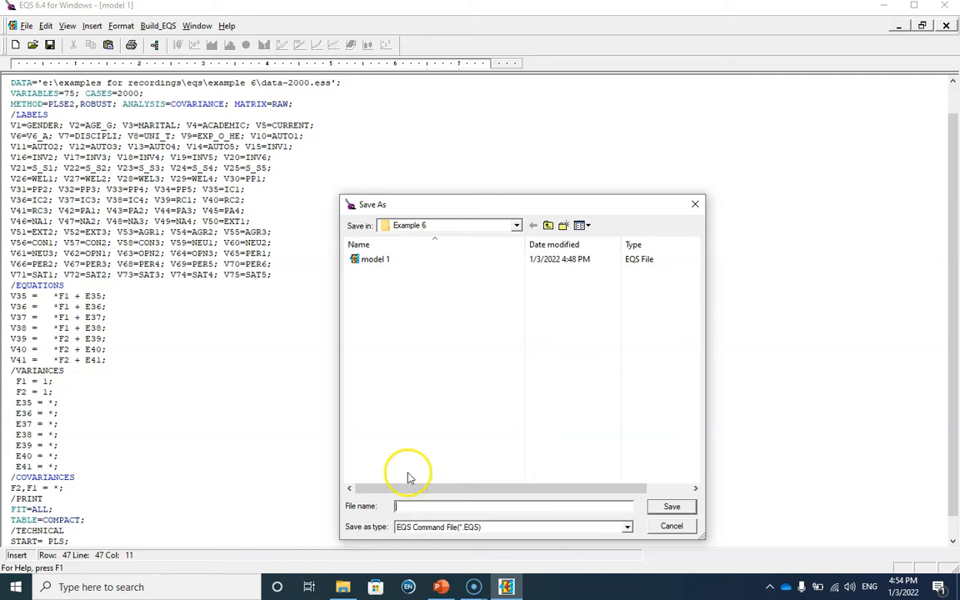
pyautogui.write('model 1 plse2')
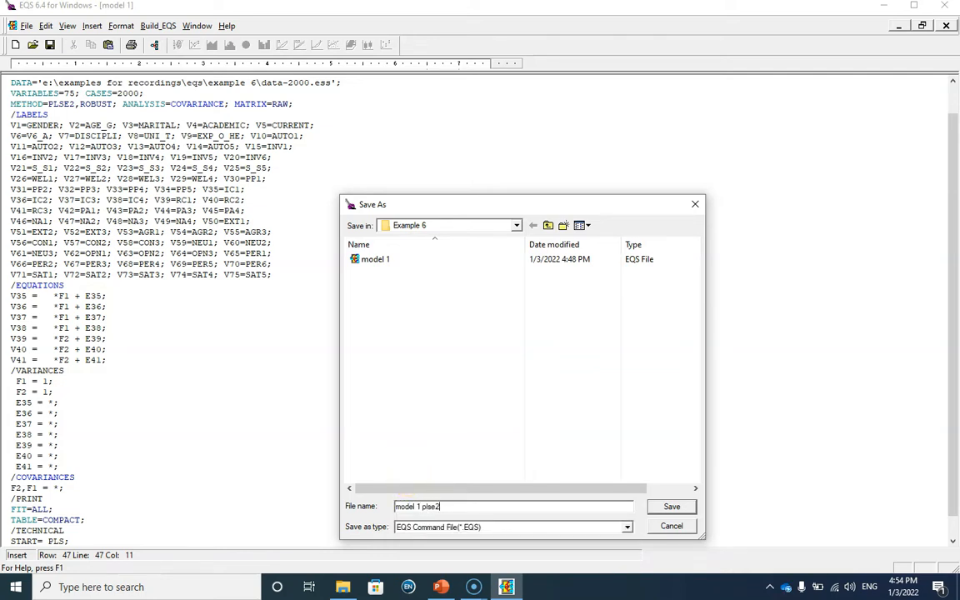
pyautogui.click(664, 513)
pyautogui.click(159, 30)
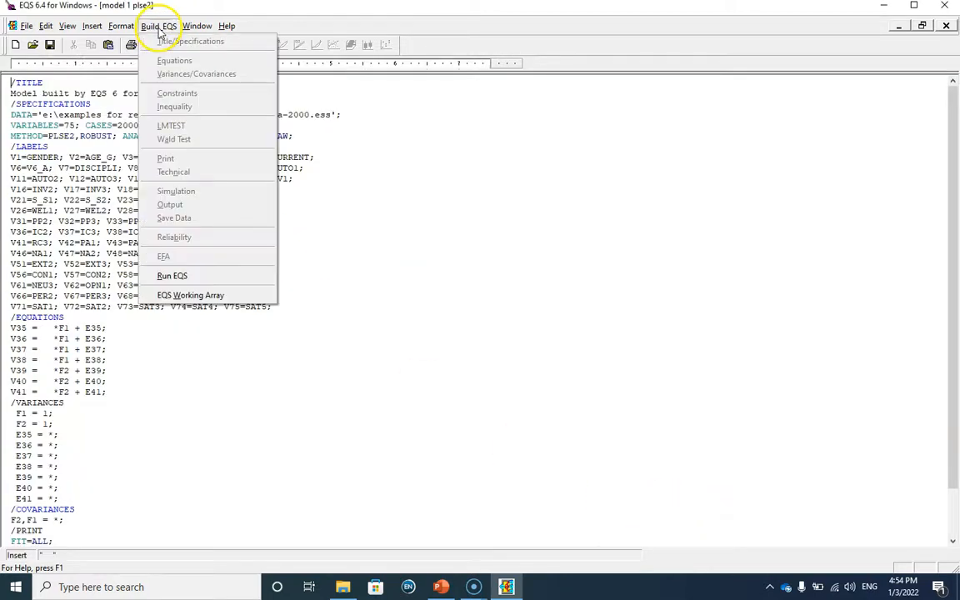
pyautogui.click(196, 279)
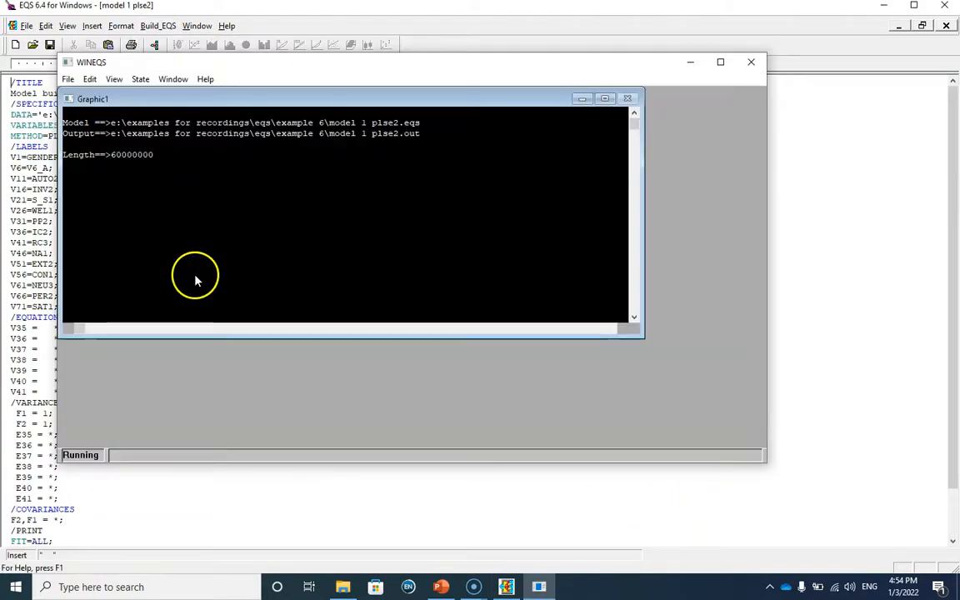
# - Examine the PLSE2 output for the optimization message and the goodness-of-fit summaries for the PLSE2 and ROBUST methods
pyautogui.moveTo(955, 108); pyautogui.dragTo(955, 254)
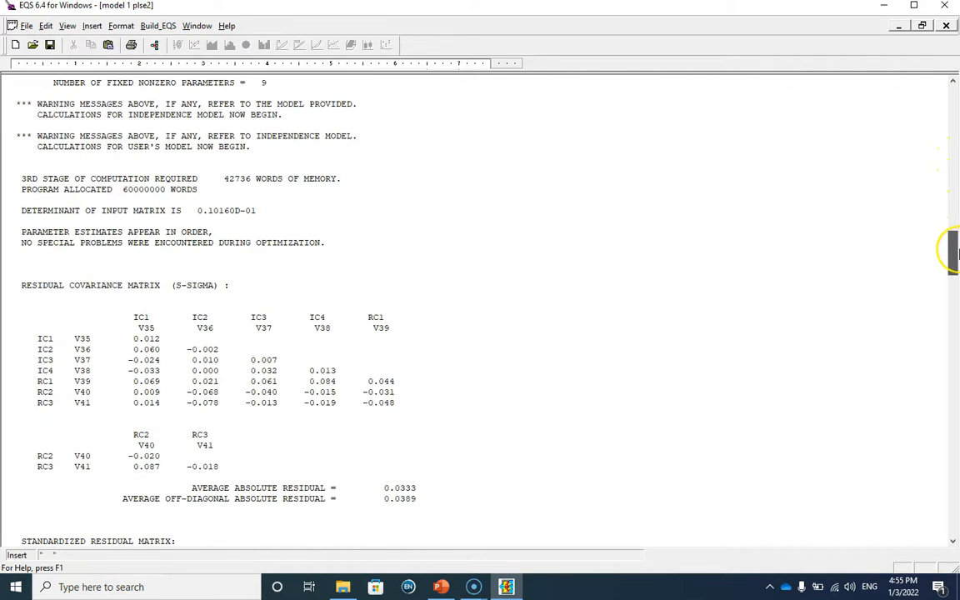
pyautogui.moveTo(326, 243); pyautogui.dragTo(10, 236)
pyautogui.moveTo(953, 260); pyautogui.dragTo(954, 356)
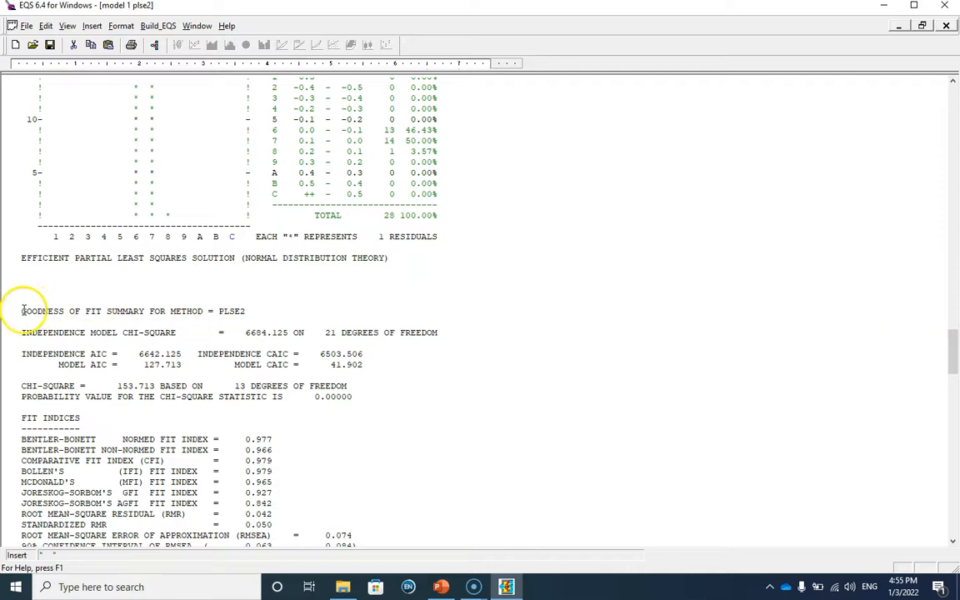
pyautogui.moveTo(250, 311); pyautogui.dragTo(11, 311)
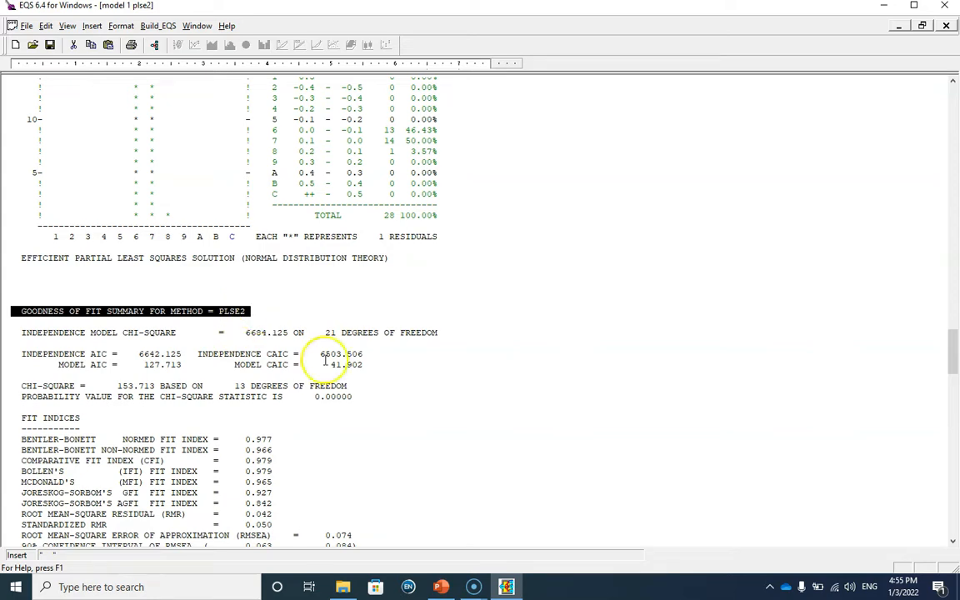
pyautogui.moveTo(953, 354); pyautogui.dragTo(955, 409)
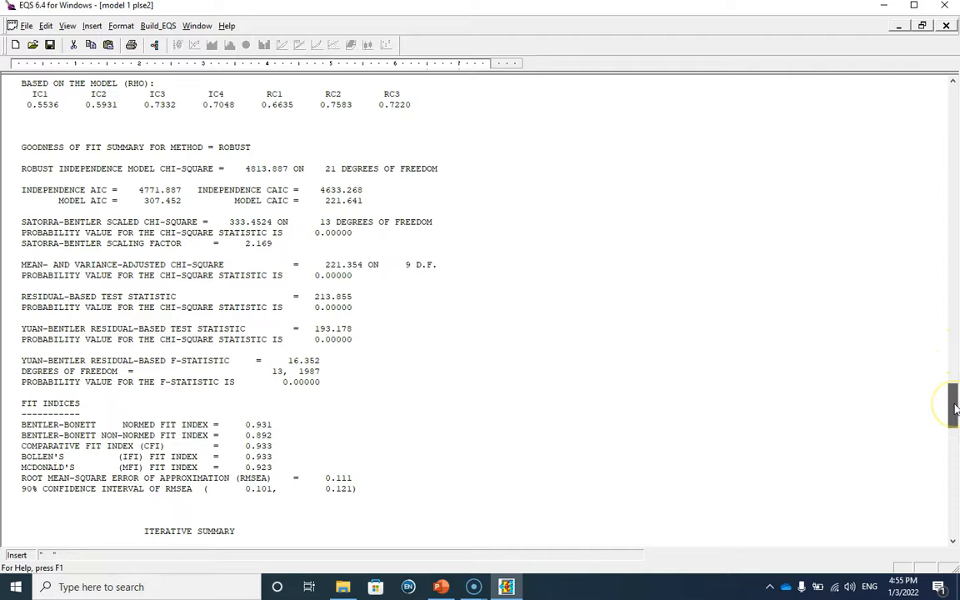
pyautogui.moveTo(250, 147); pyautogui.dragTo(22, 148)
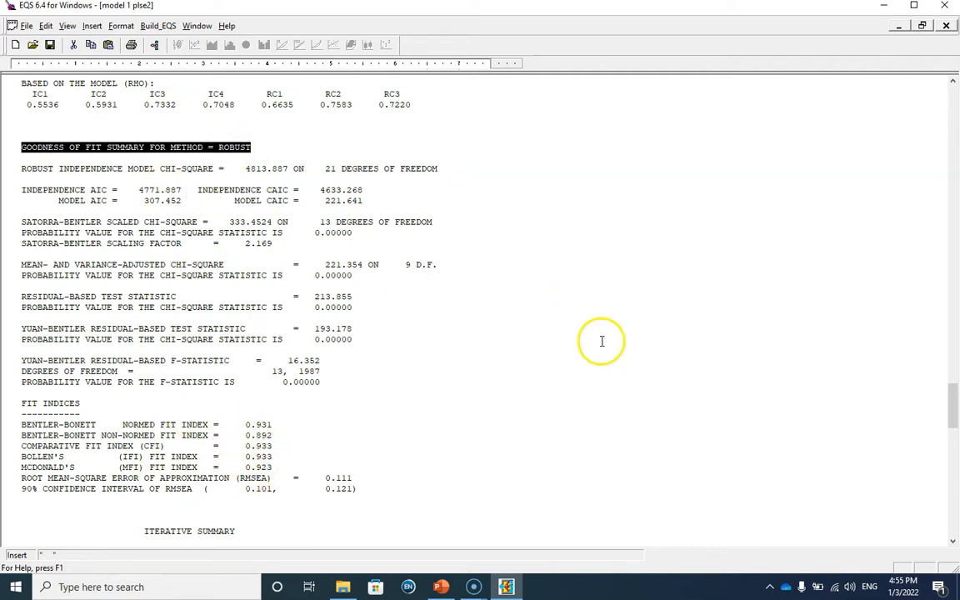
# - Examine the standardized factor loadings (BETA) of the IC and RC items in the parameter estimates table
pyautogui.scroll(-10, 620, 398)
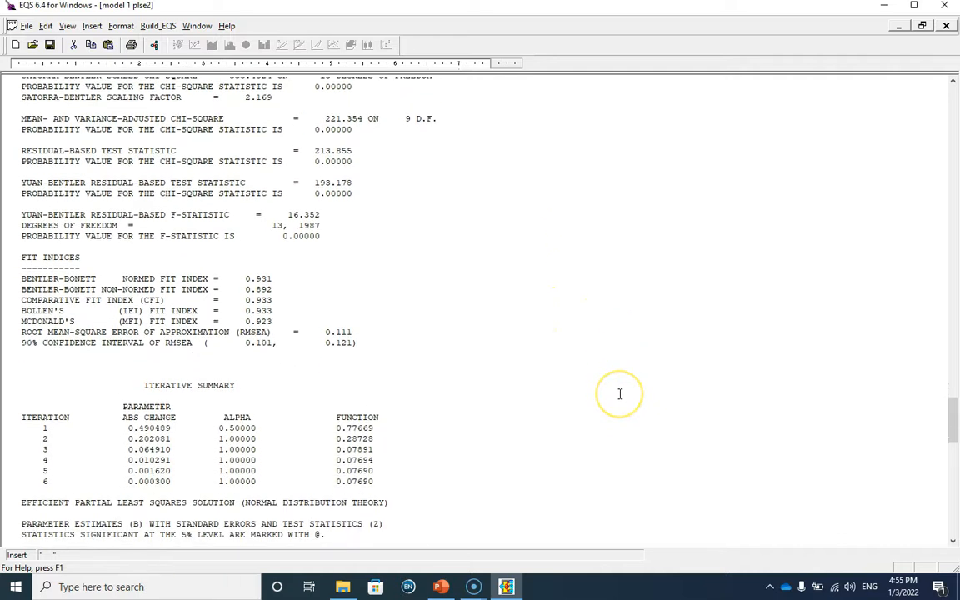
pyautogui.scroll(-7, 620, 393)
pyautogui.scroll(4, 386, 232)
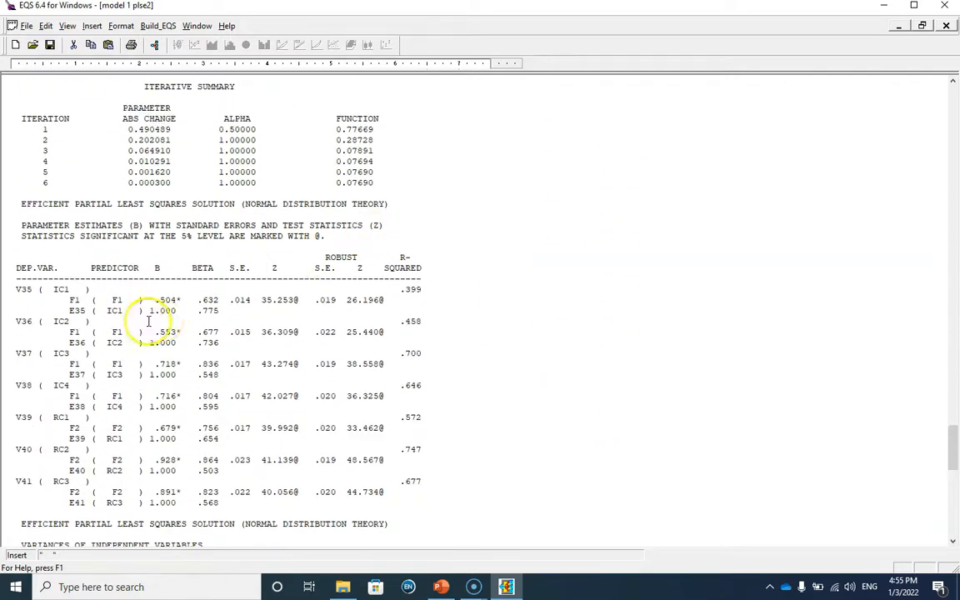
pyautogui.doubleClick(209, 300)
pyautogui.doubleClick(209, 332)
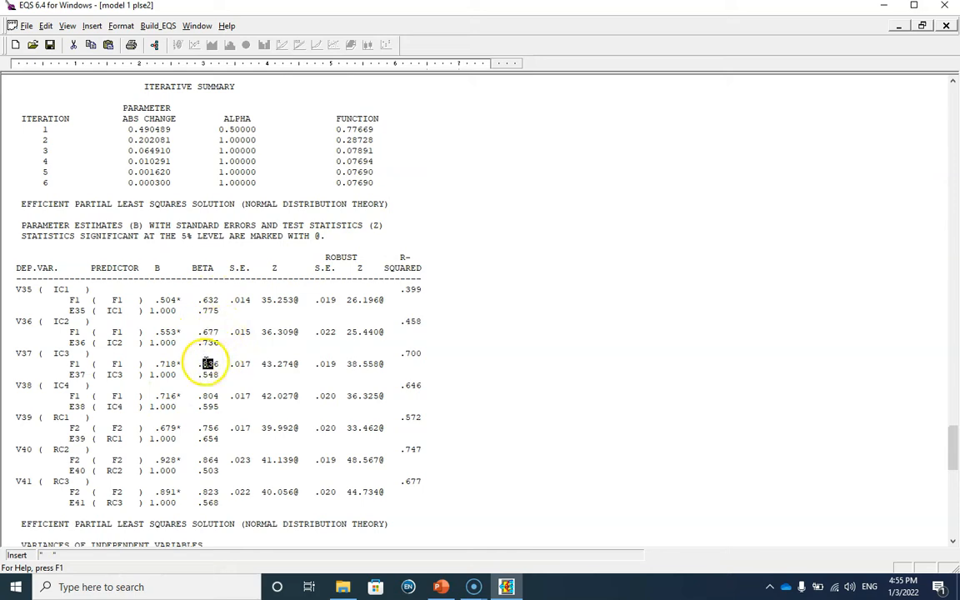
pyautogui.moveTo(202, 395); pyautogui.dragTo(213, 417)
pyautogui.doubleClick(209, 427)
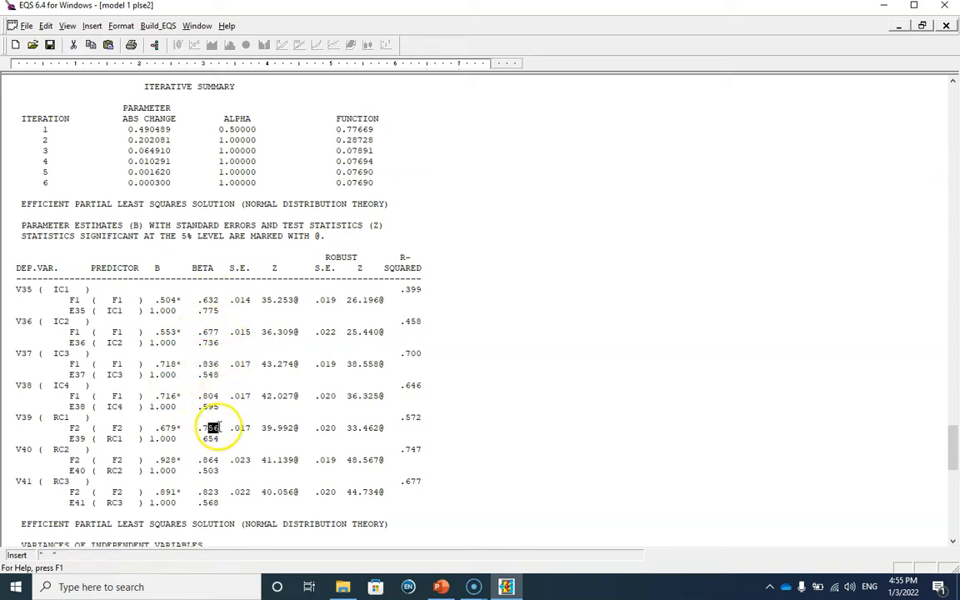
pyautogui.click(205, 491)
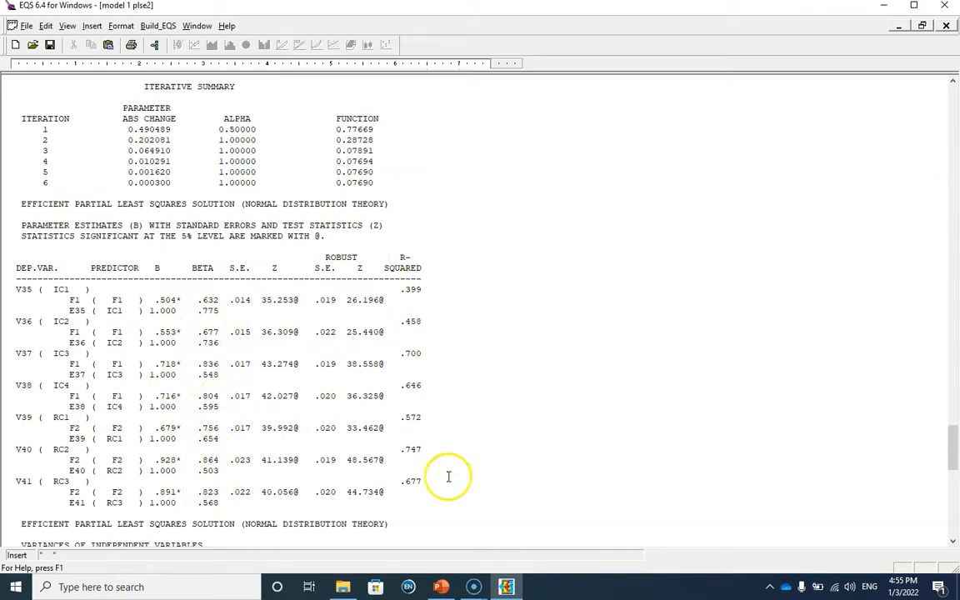
# - Review the error variances and the F1–F2 covariance with its robust Z statistic in the PLSE2 output
pyautogui.scroll(-5, 522, 379)
pyautogui.scroll(-2, 525, 372)
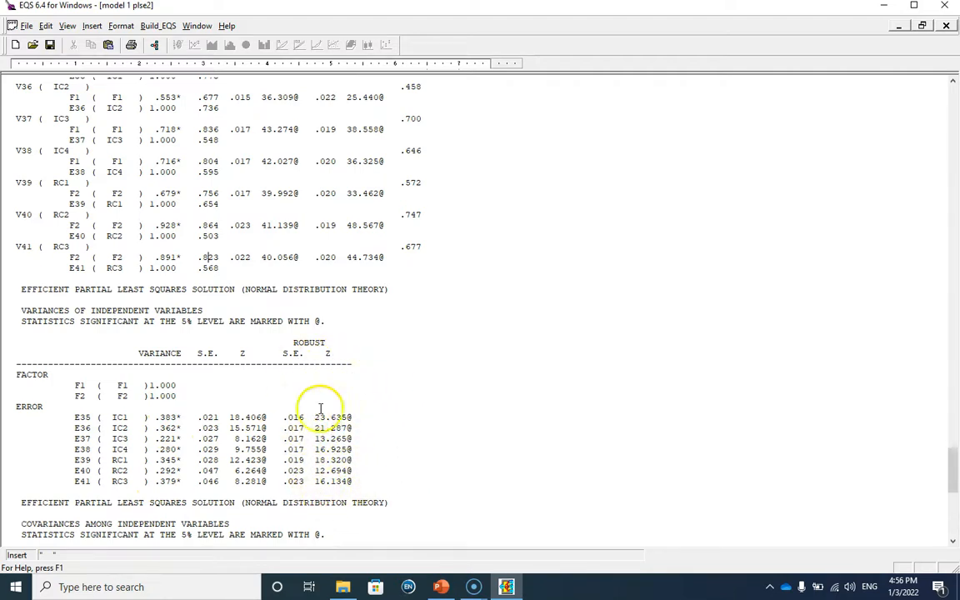
pyautogui.scroll(-3, 405, 387)
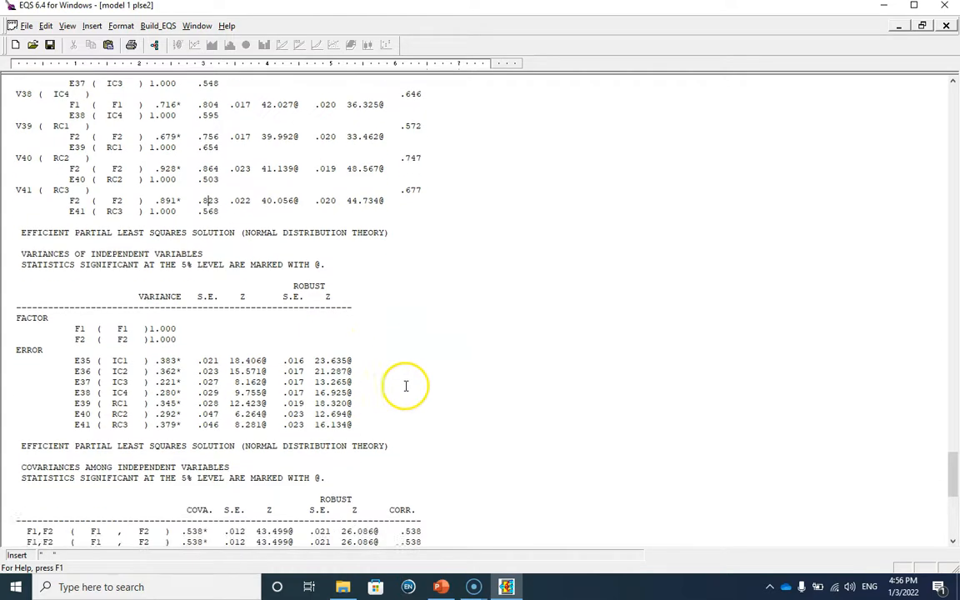
pyautogui.scroll(4, 408, 350)
pyautogui.scroll(3, 409, 310)
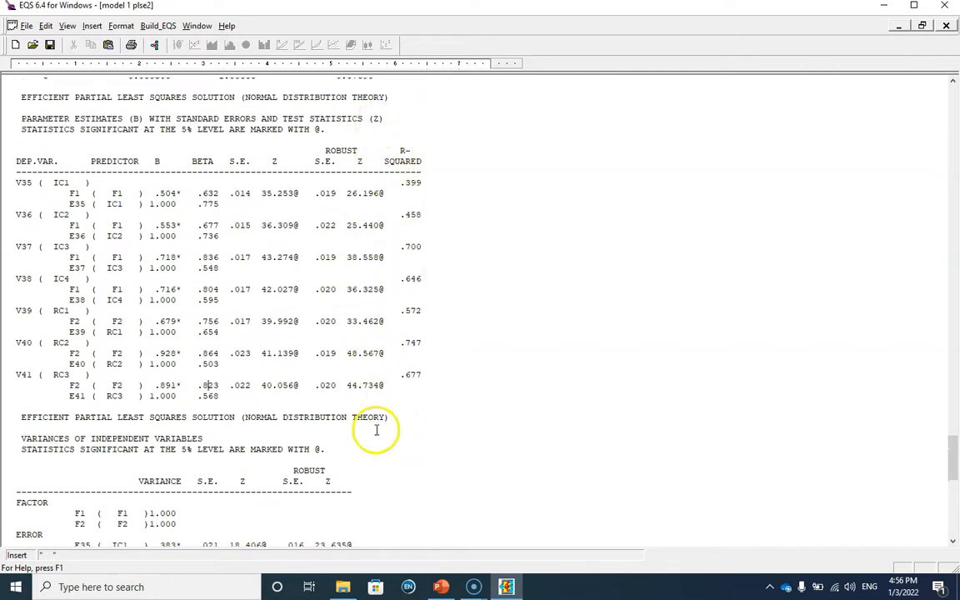
pyautogui.scroll(-11, 383, 421)
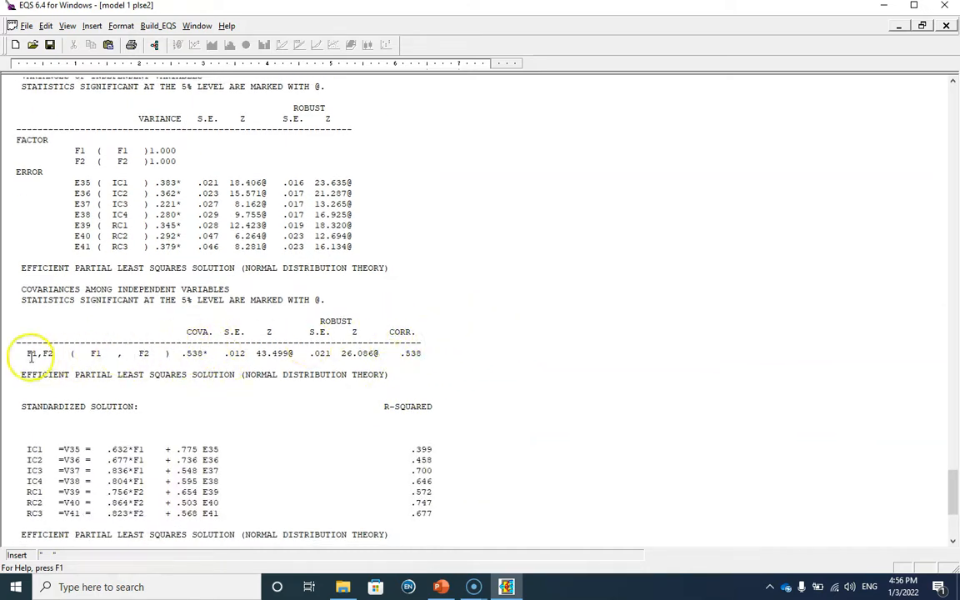
pyautogui.moveTo(182, 354); pyautogui.dragTo(224, 353)
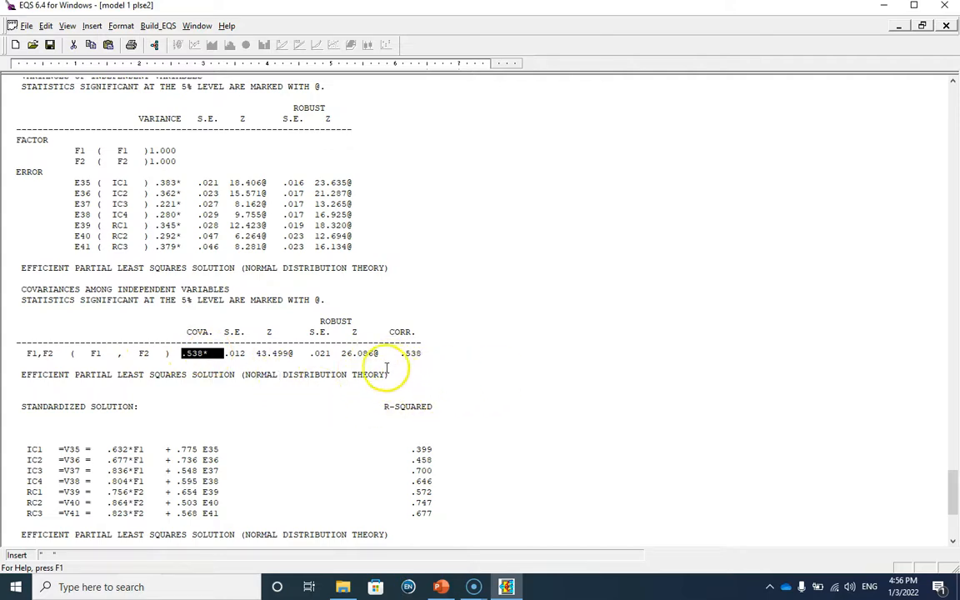
pyautogui.doubleClick(364, 353)
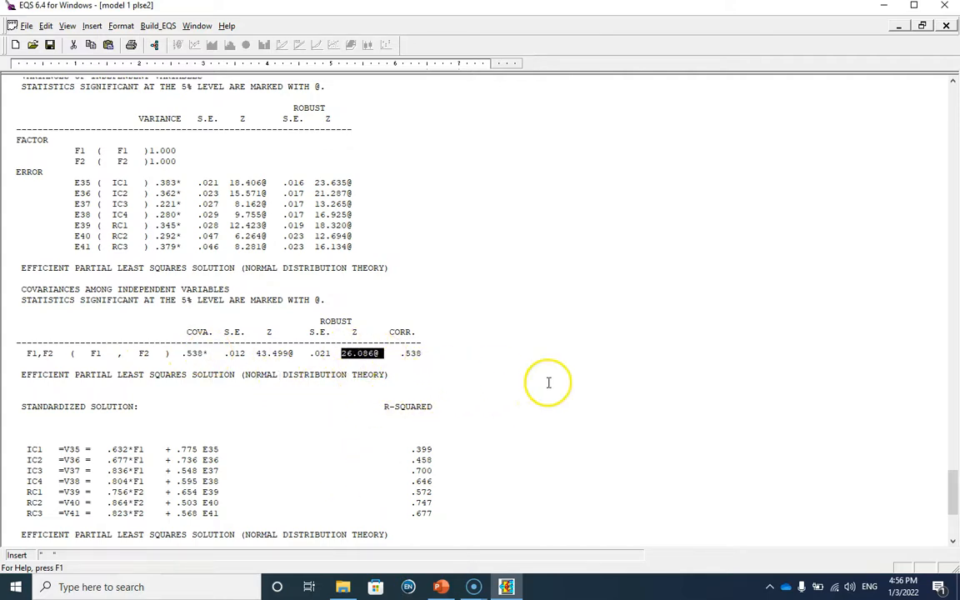
# - Review the standardized solution and the correlations among independent variables at the end of the PLSE2 output
pyautogui.scroll(-2, 558, 367)
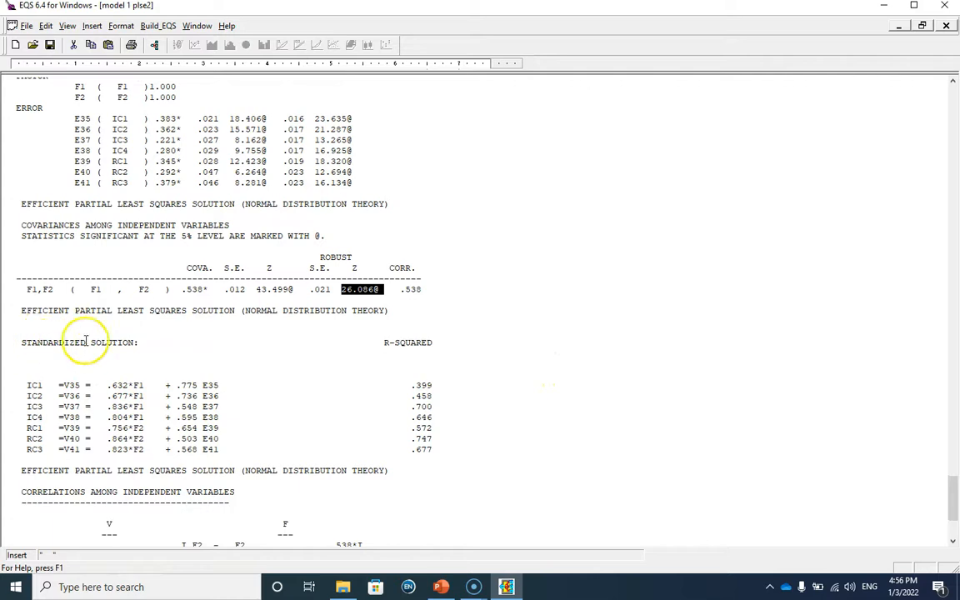
pyautogui.scroll(-2, 125, 438)
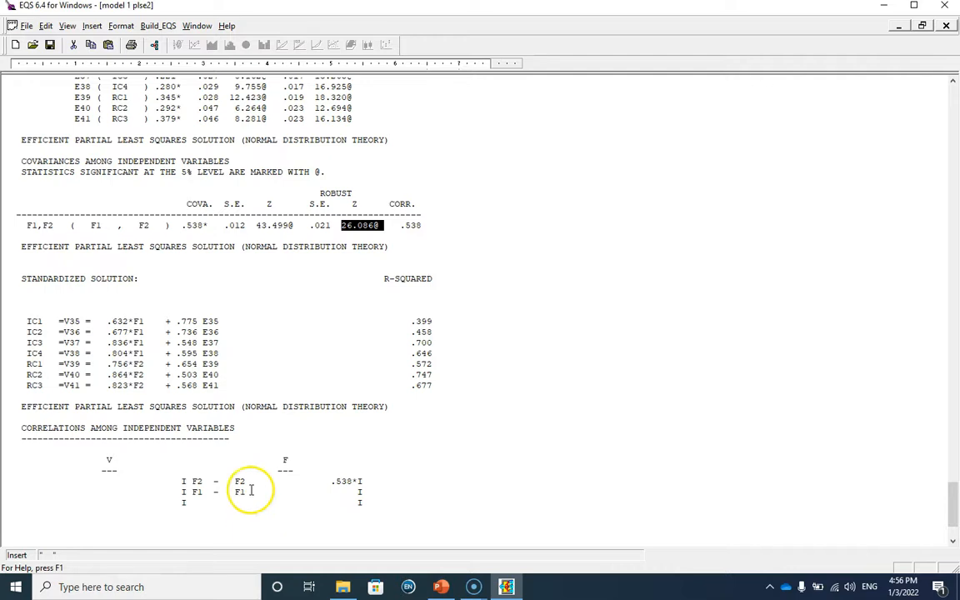
pyautogui.scroll(-3, 499, 420)
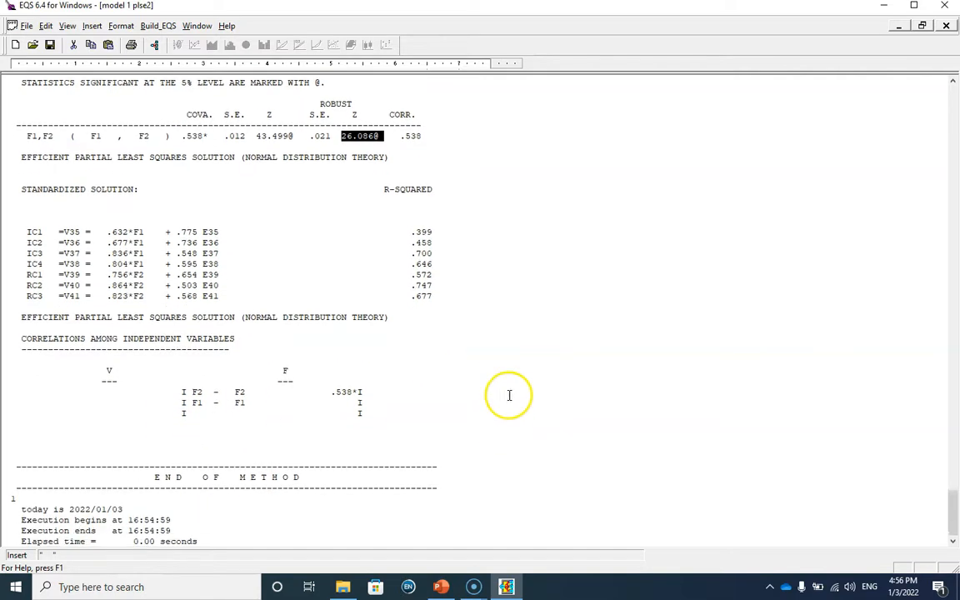
pyautogui.scroll(5, 516, 379)
pyautogui.scroll(1, 520, 370)
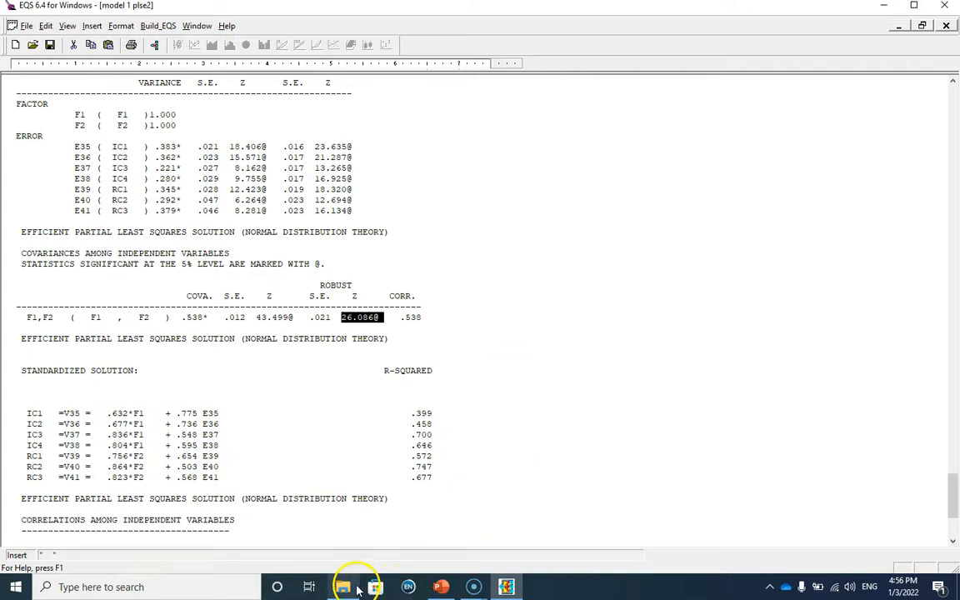
# - Open the "model 1" OUT file from the Example 6 folder in Notepad and go to its standardized solution
pyautogui.moveTo(343, 590)
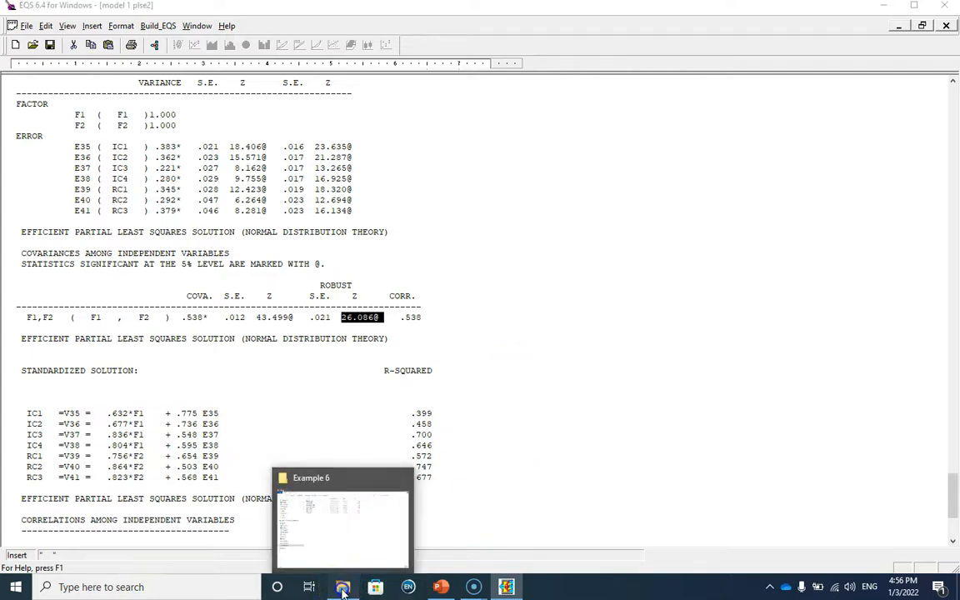
pyautogui.click(307, 529)
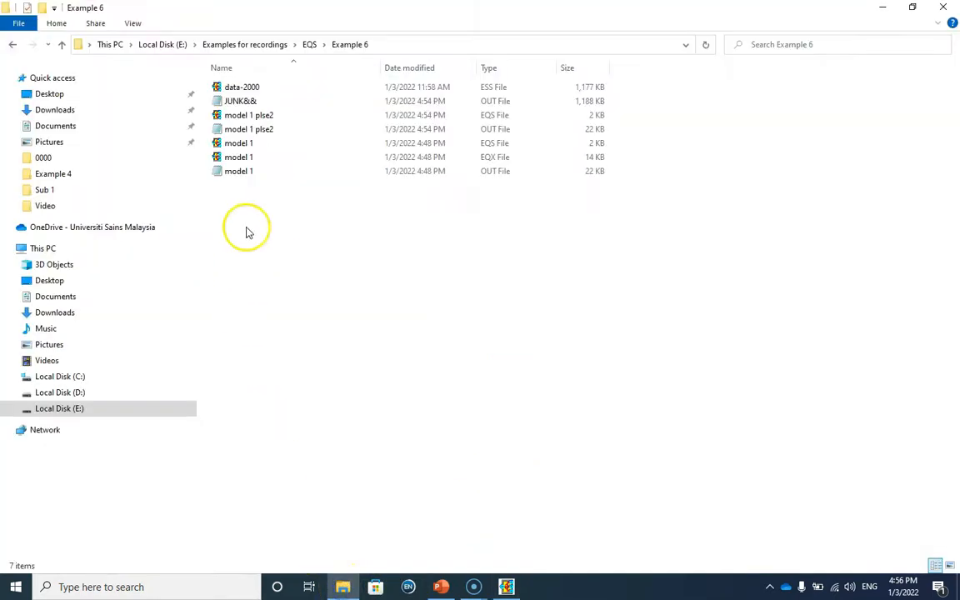
pyautogui.doubleClick(241, 171)
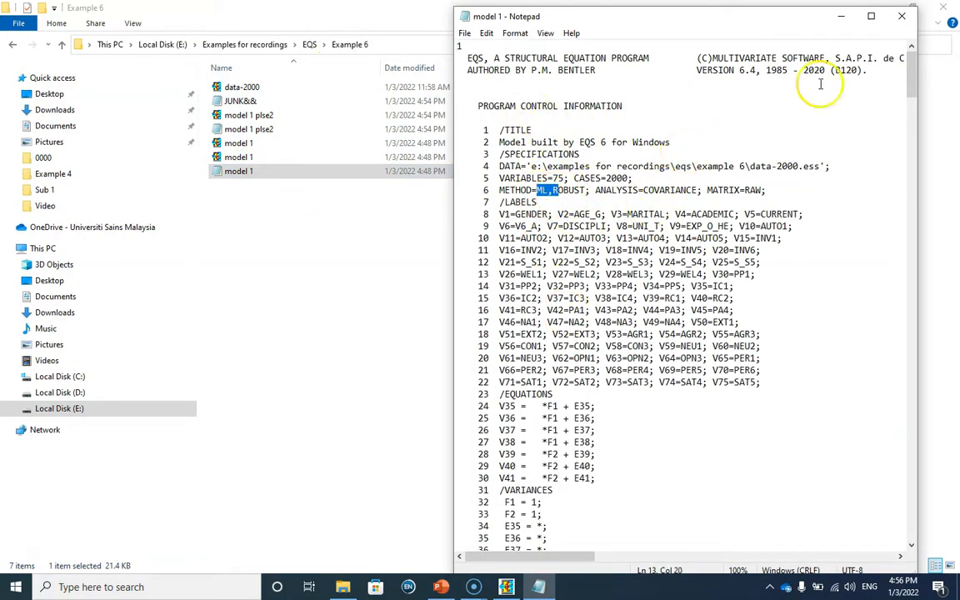
pyautogui.moveTo(910, 64); pyautogui.dragTo(912, 523)
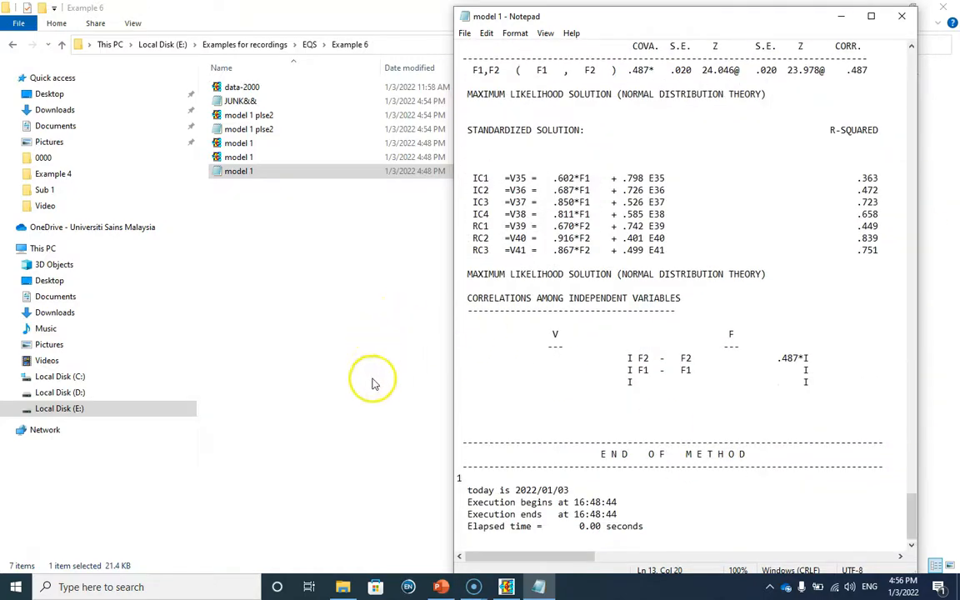
# - Compare the standardized loadings and factor correlation in the PLSE2 output with those in the ML output in Notepad
pyautogui.click(506, 586)
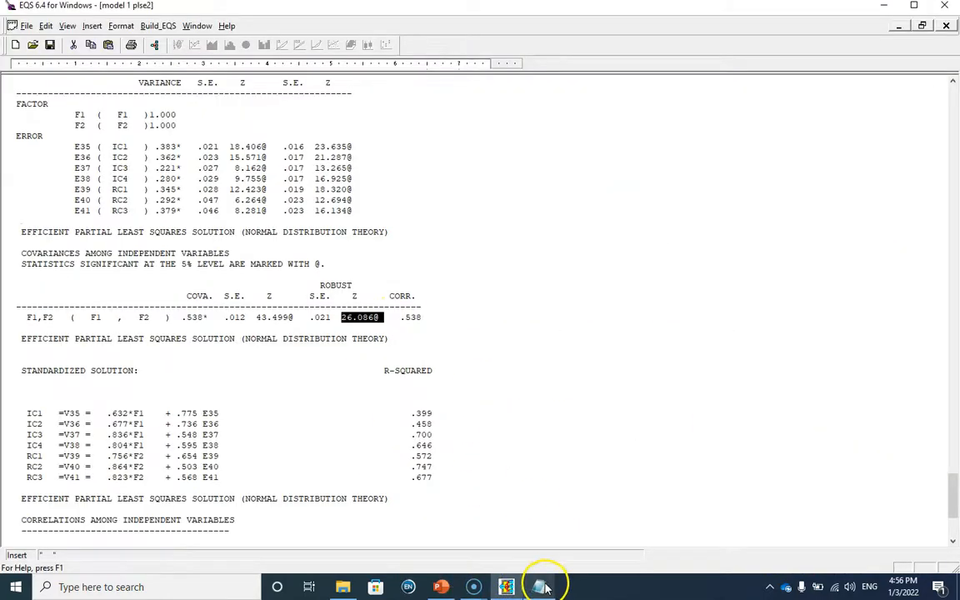
pyautogui.click(538, 587)
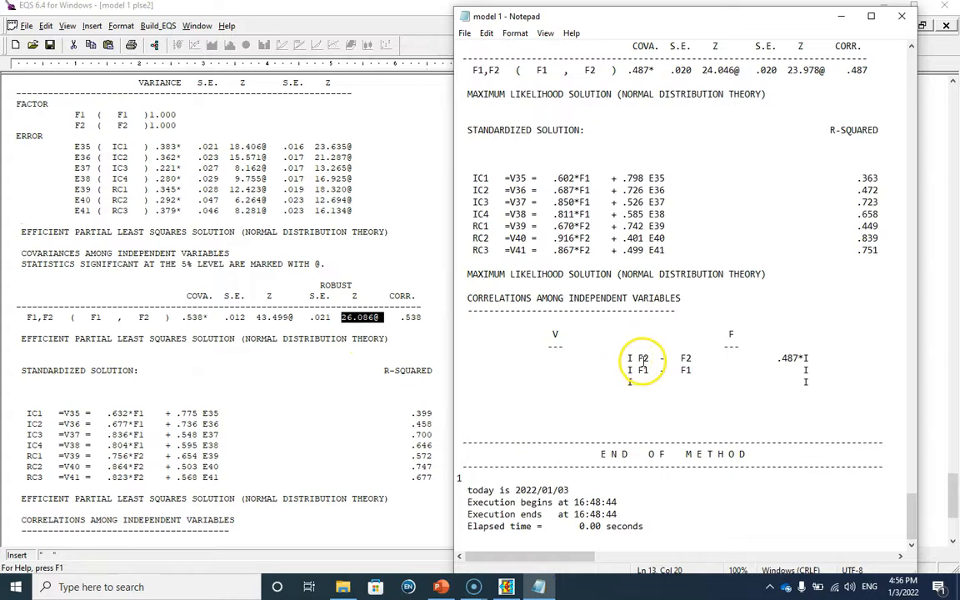
pyautogui.scroll(-6, 123, 349)
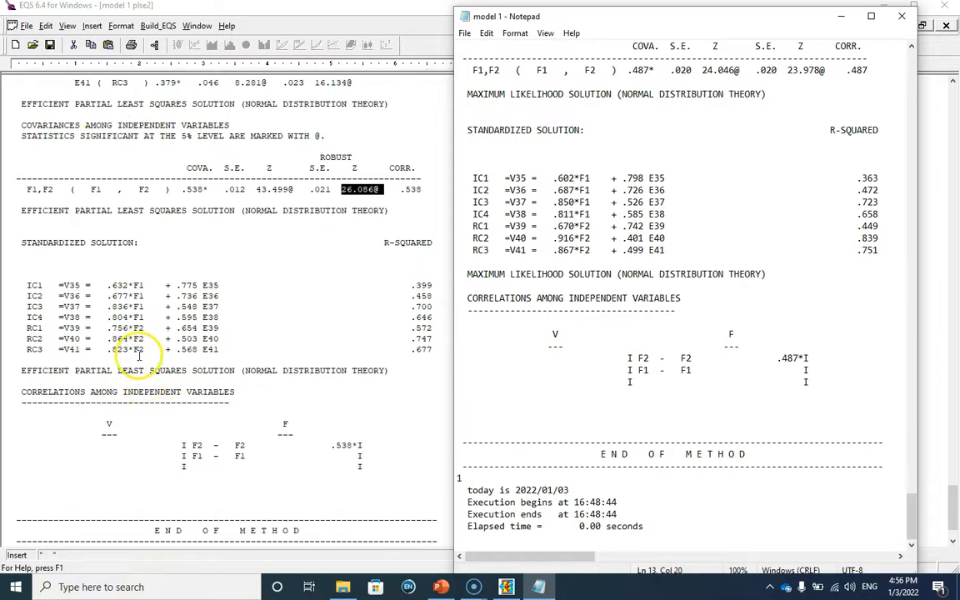
pyautogui.moveTo(112, 231); pyautogui.dragTo(122, 229)
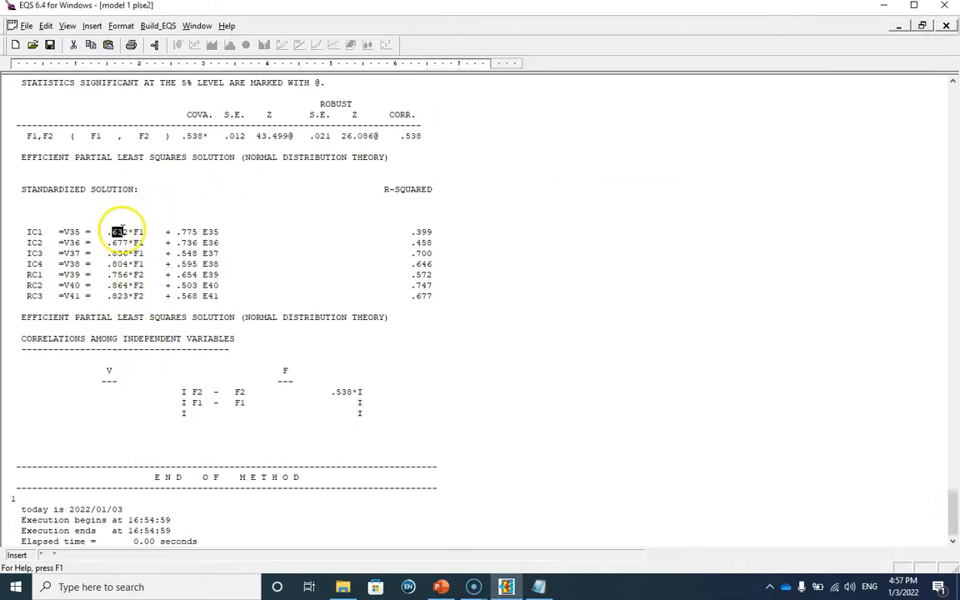
pyautogui.click(538, 586)
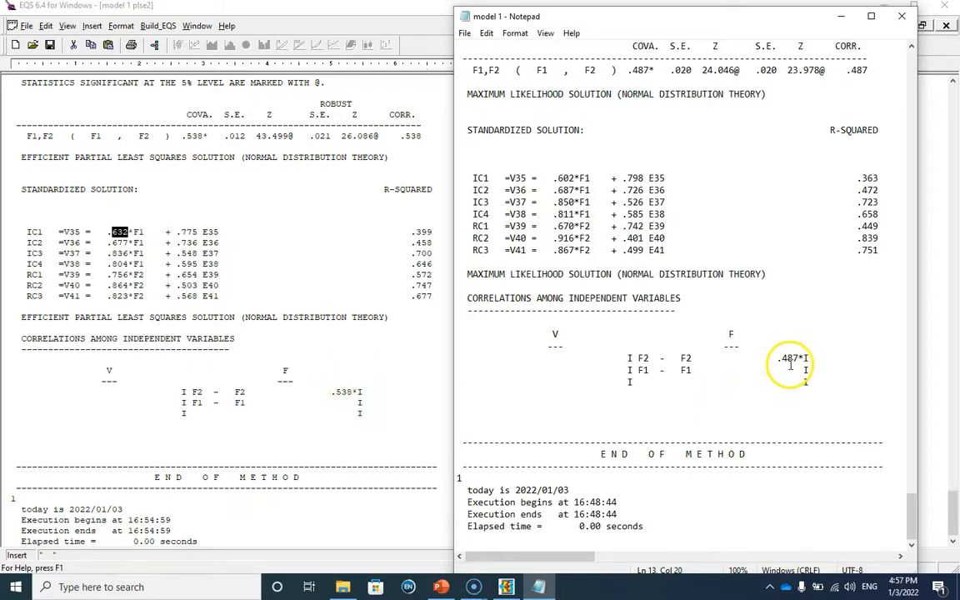
# - Compare the robust fit indices of the PLSE2 output with those of the ML output in Notepad
pyautogui.scroll(3, 355, 359)
pyautogui.scroll(12, 356, 359)
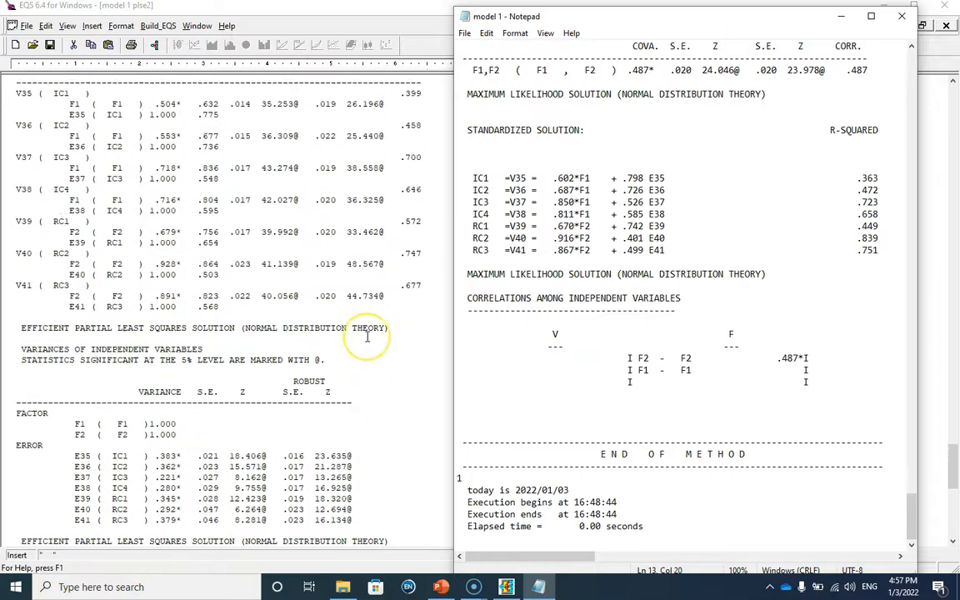
pyautogui.scroll(15, 367, 335)
pyautogui.scroll(20, 666, 359)
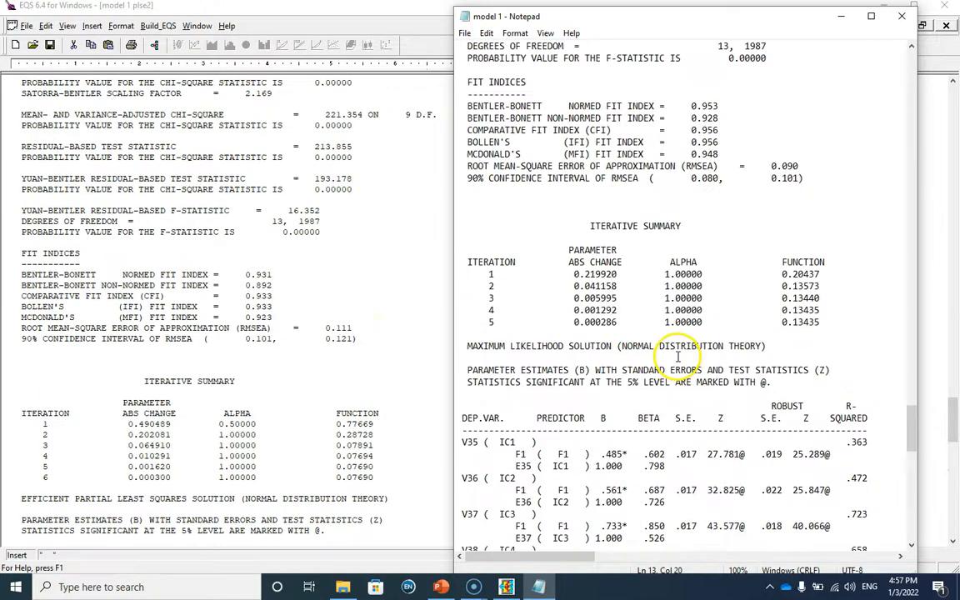
pyautogui.scroll(4, 677, 357)
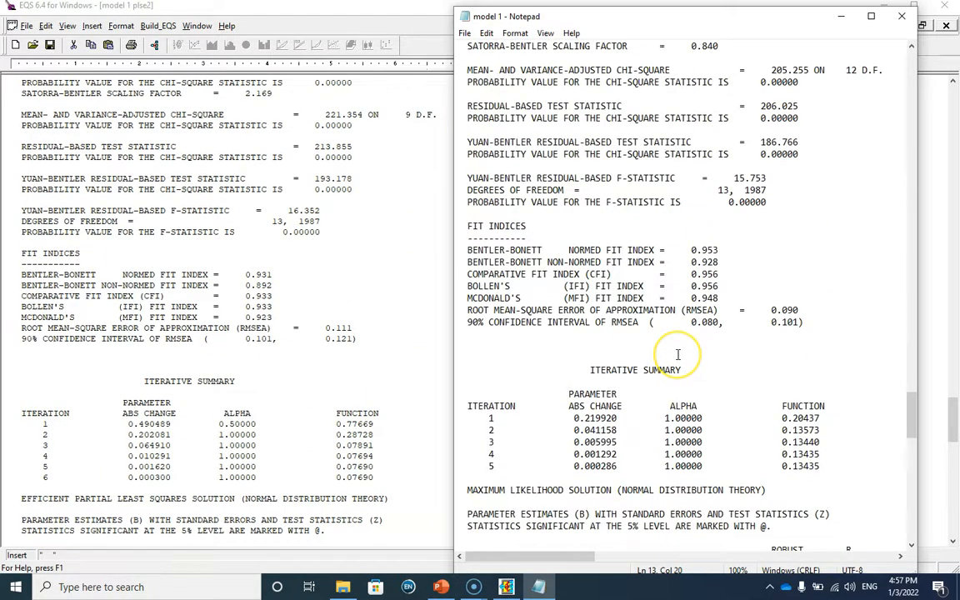